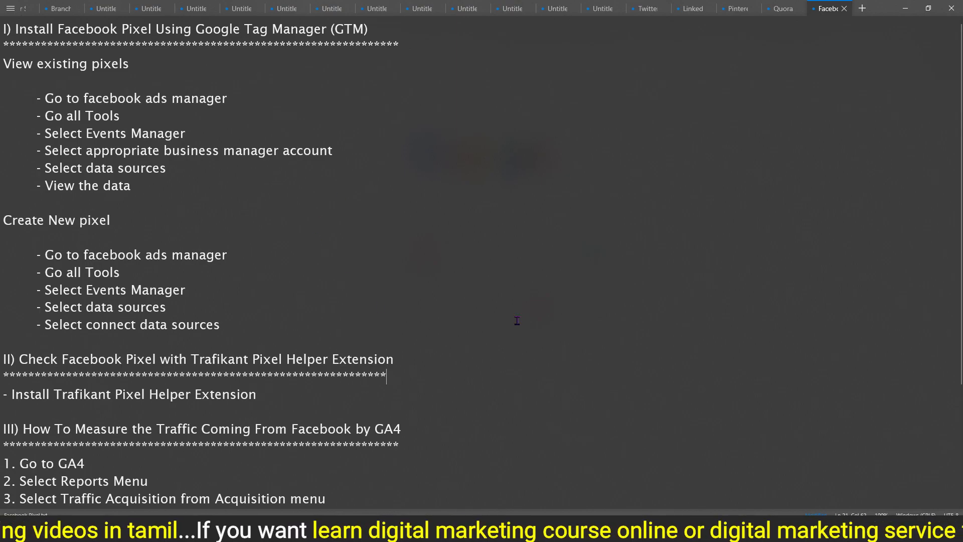
Switch to Chrome, load Facebook Ads Manager at adsmanager.facebook.com/adsmanager and go to Events Manager
mouse_move(428, 532)
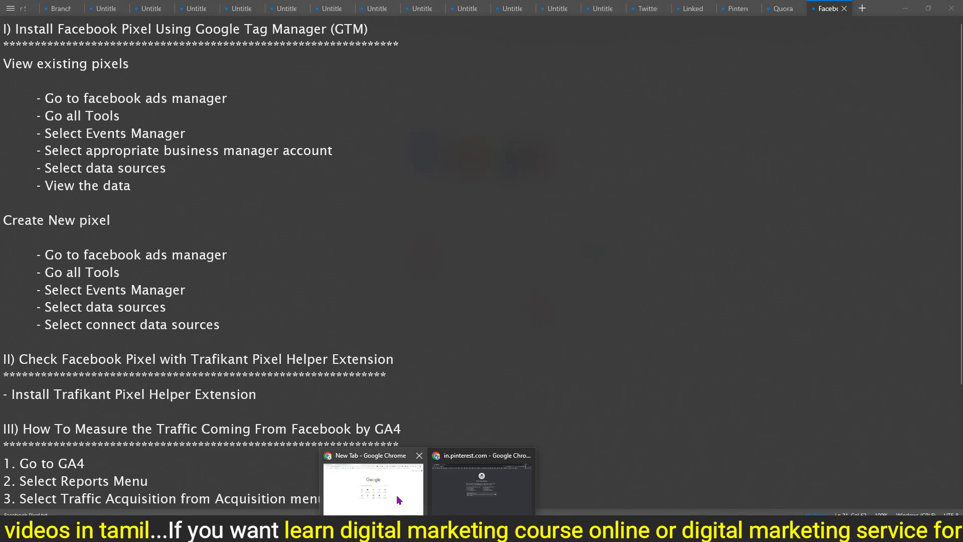
left_click(373, 464)
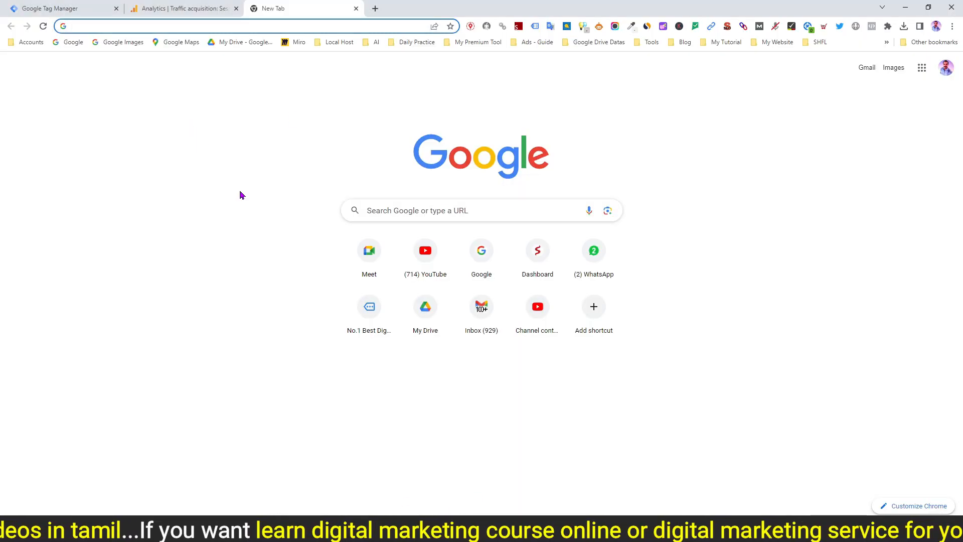
type("ads")
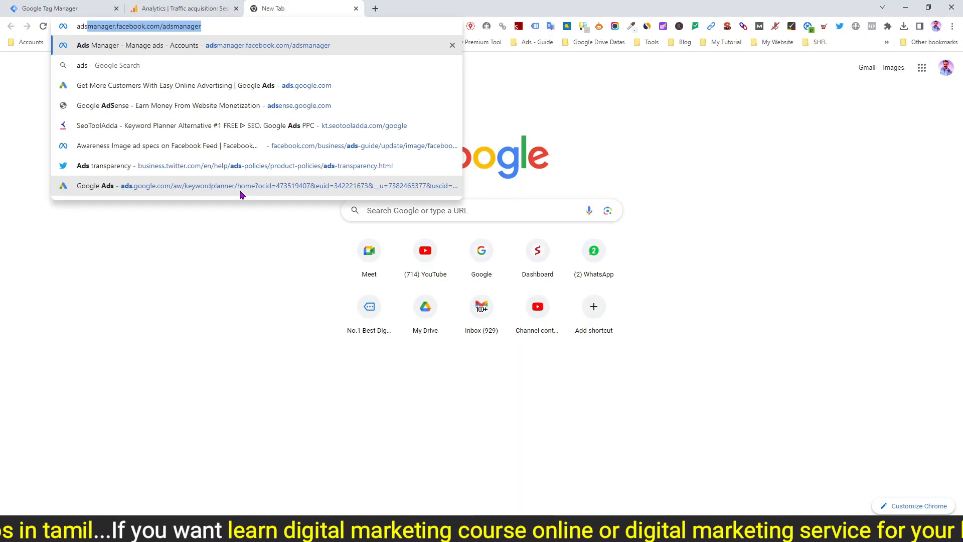
key("Return")
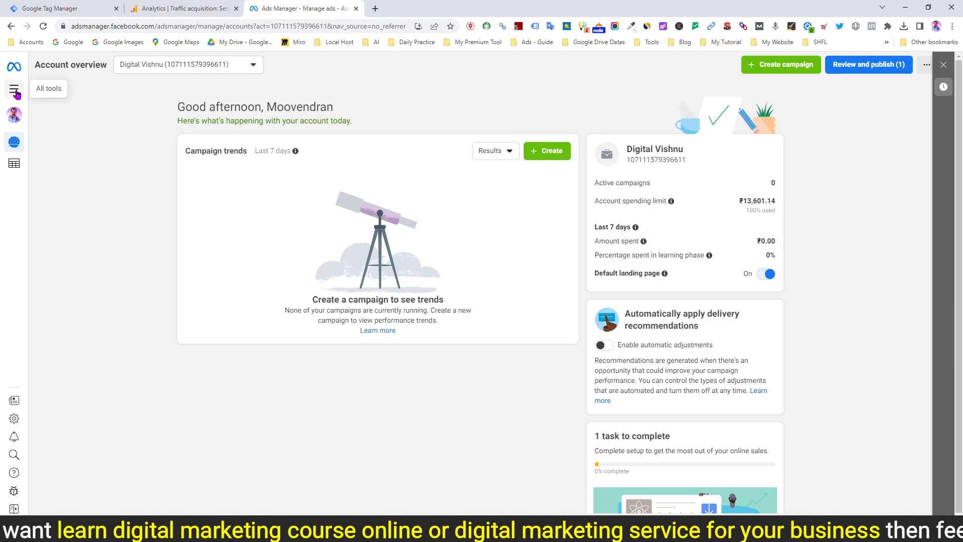
left_click(14, 92)
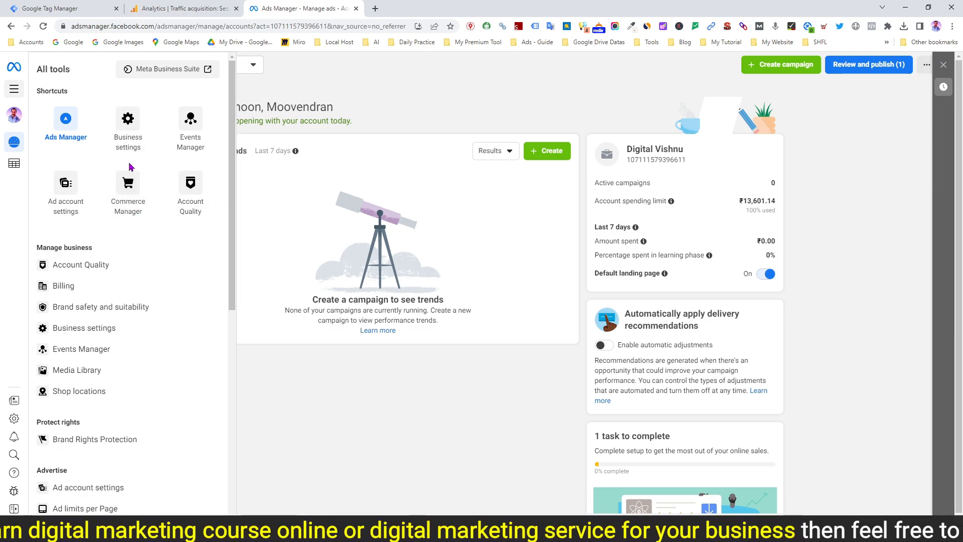
left_click(193, 129)
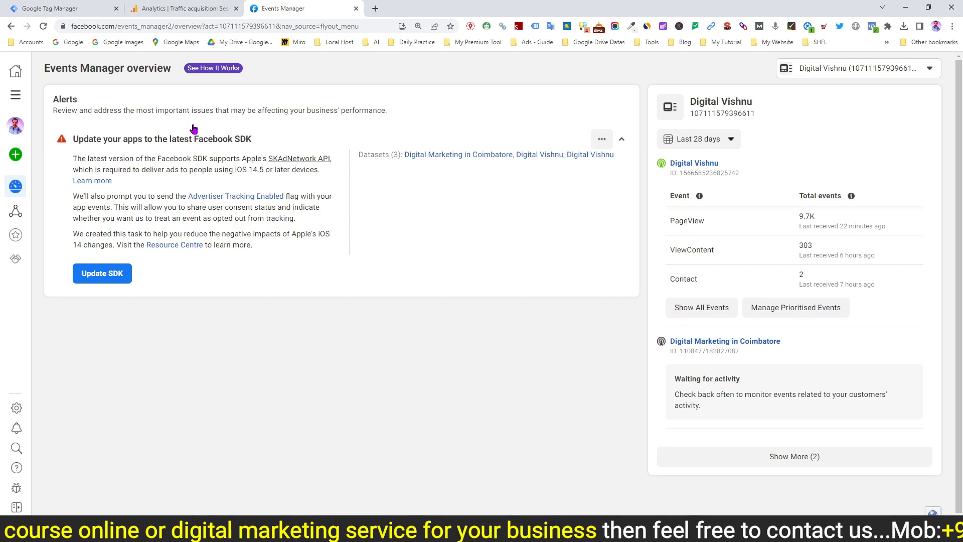
Change the Events Manager account to the Digital Vishnu Business Page
mouse_move(31, 127)
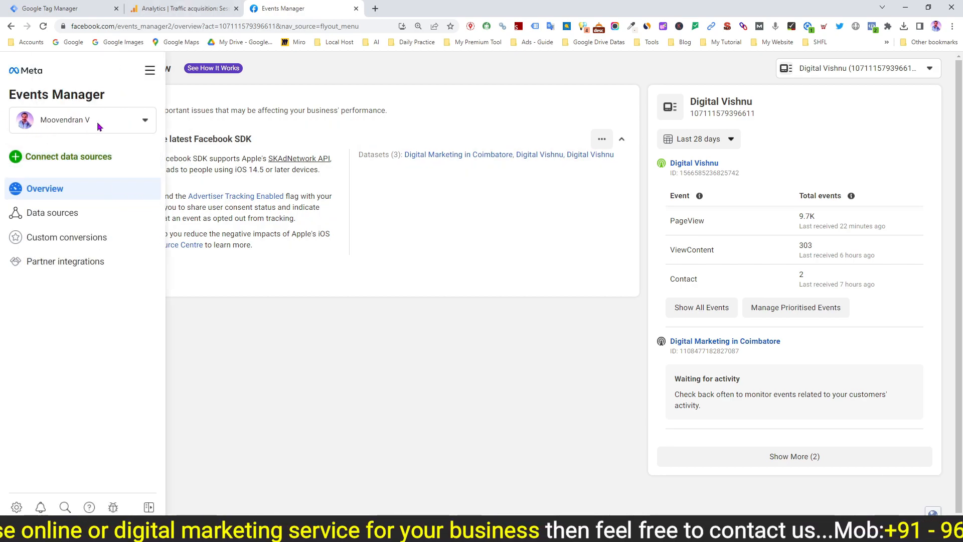
left_click(145, 125)
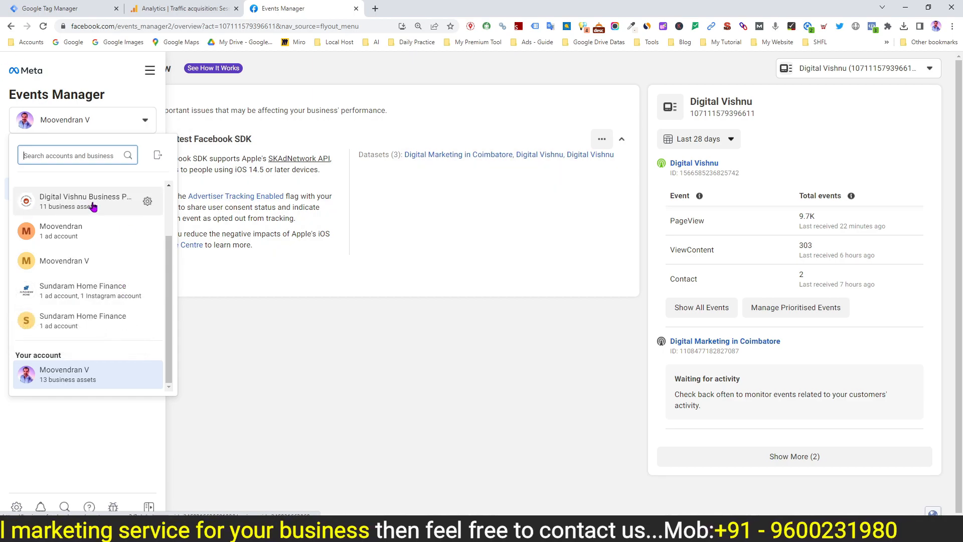
left_click(74, 203)
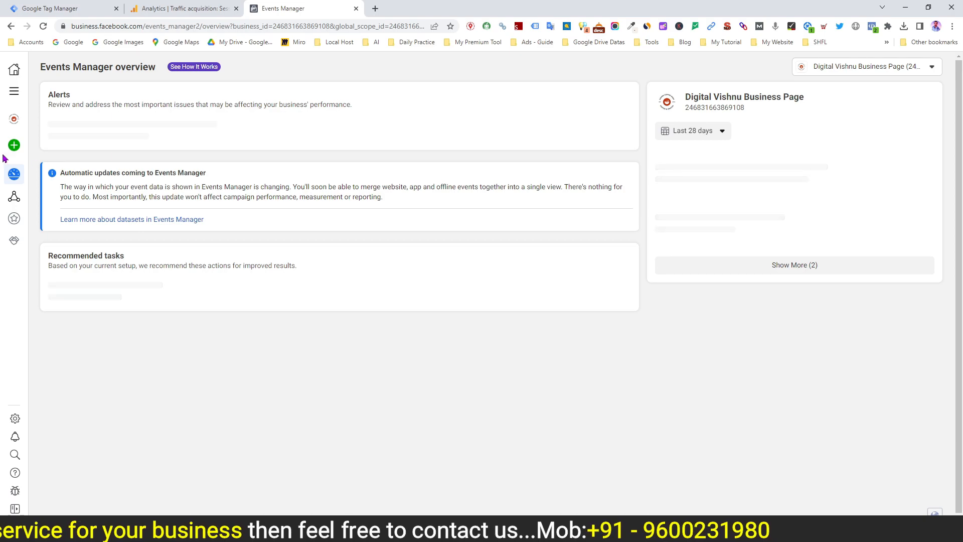
Start connecting a new data source of the Web type
mouse_move(10, 154)
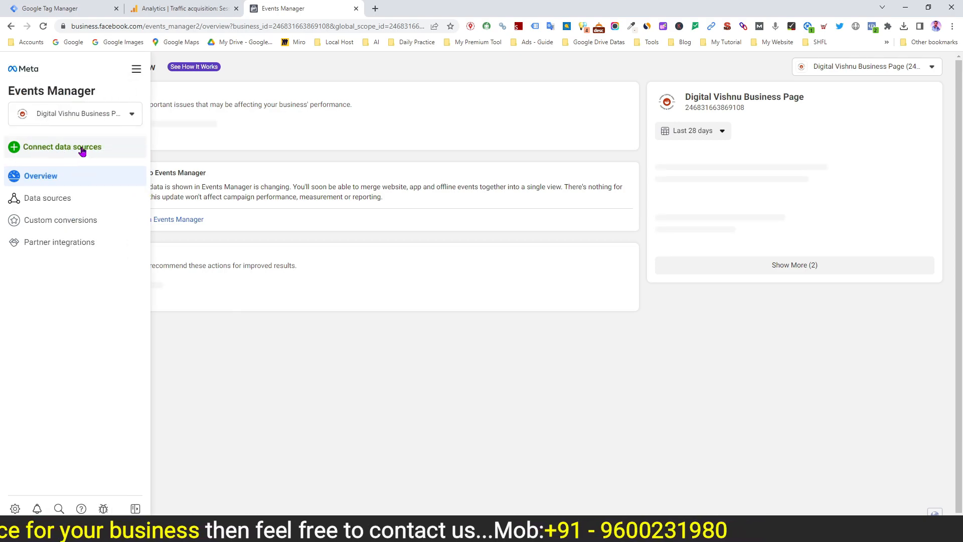
left_click(56, 153)
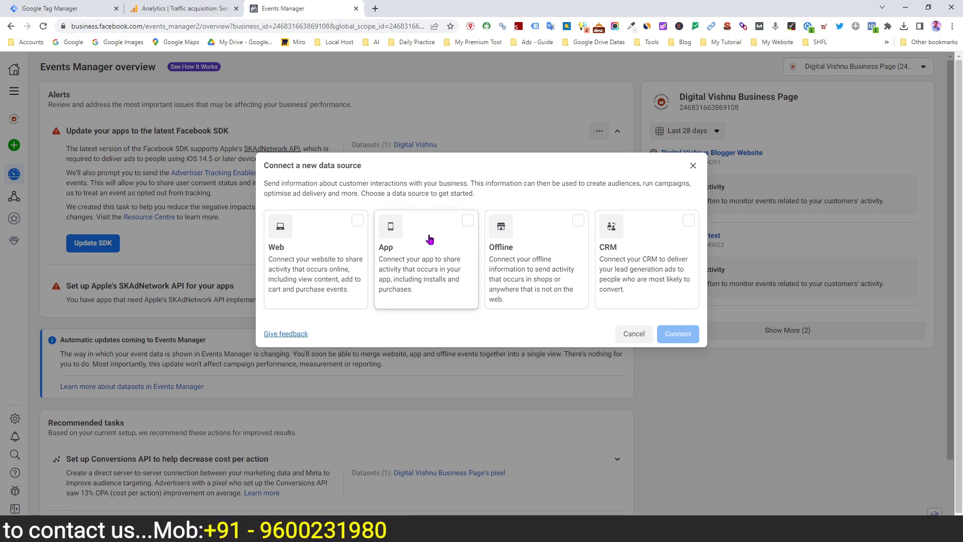
left_click(357, 221)
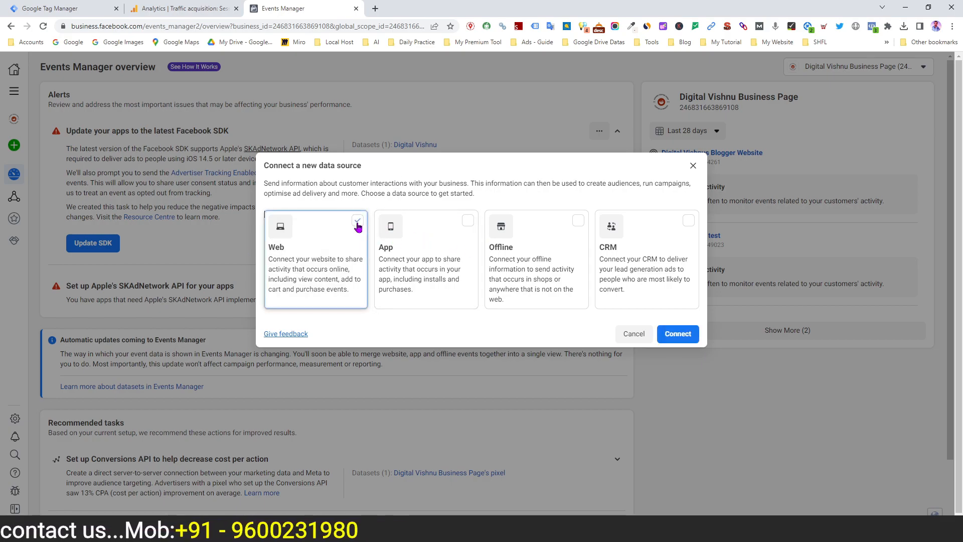
left_click(677, 335)
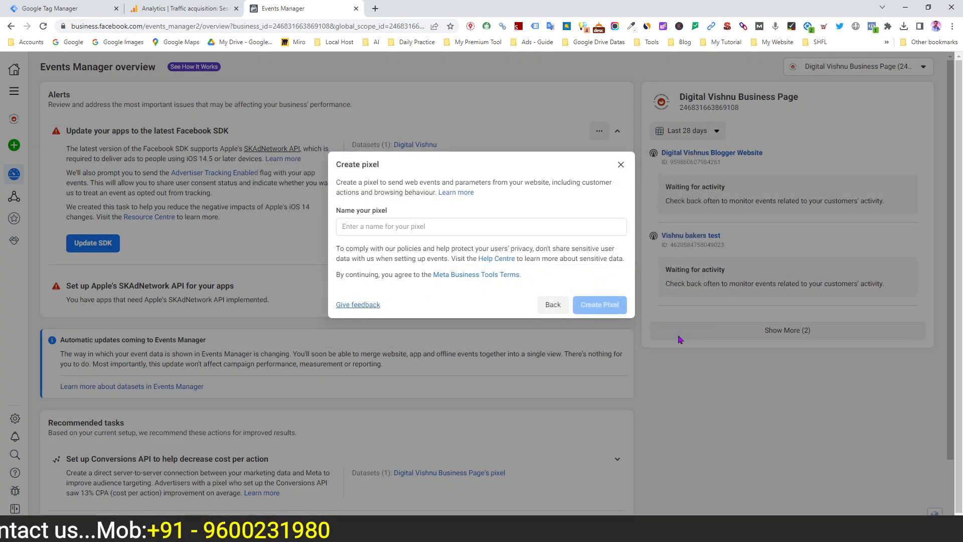
Name the pixel "Sample Pixel July 2023 - Digital Vishnu" and create it
left_click(389, 227)
type("Samp")
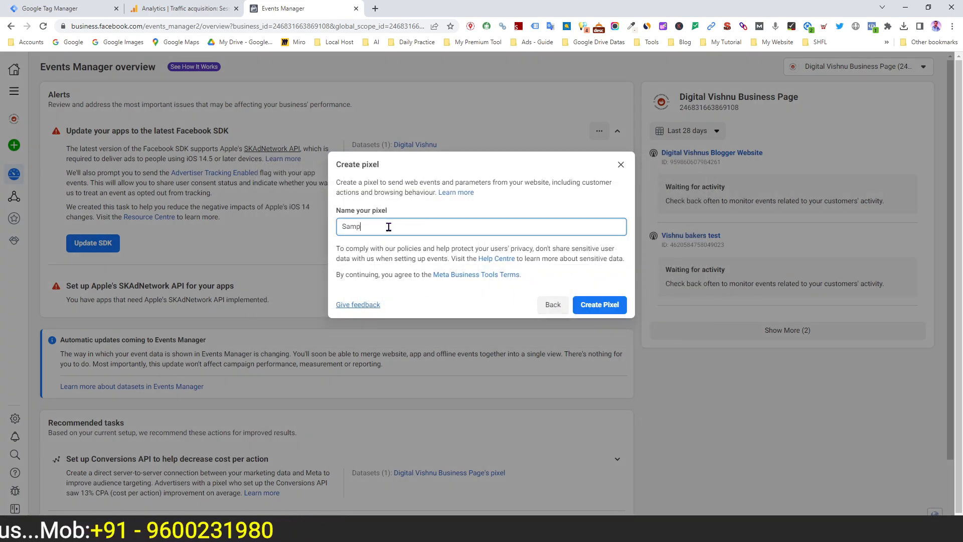
type("le Pixel ")
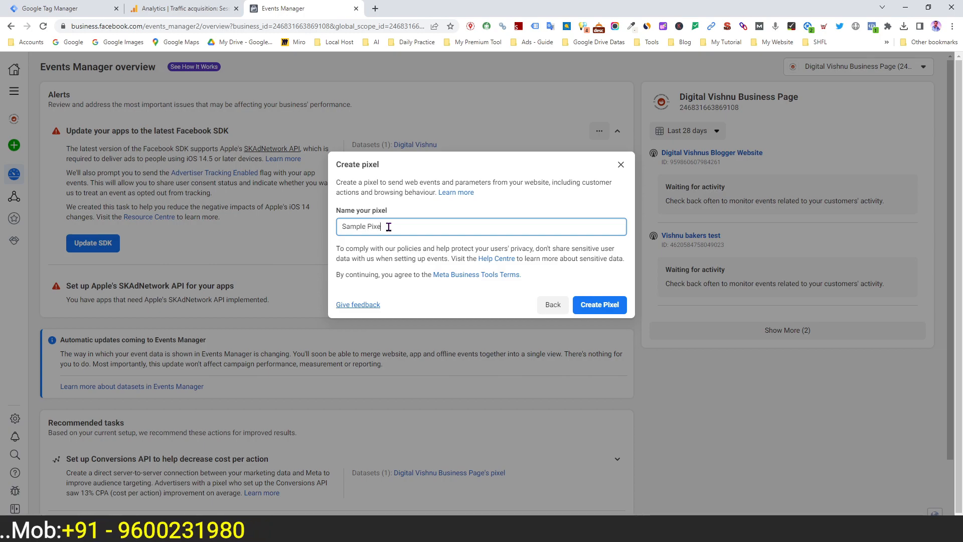
type("July ")
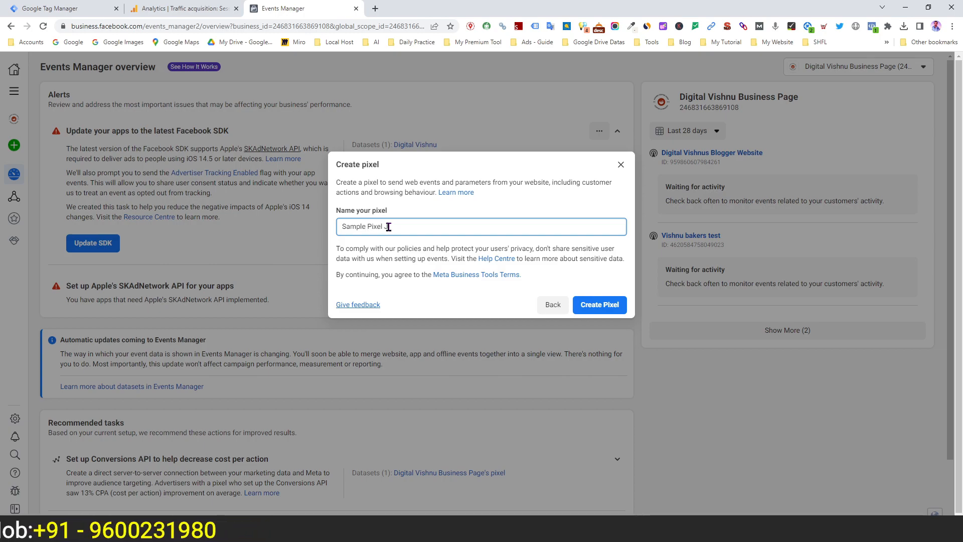
type("20")
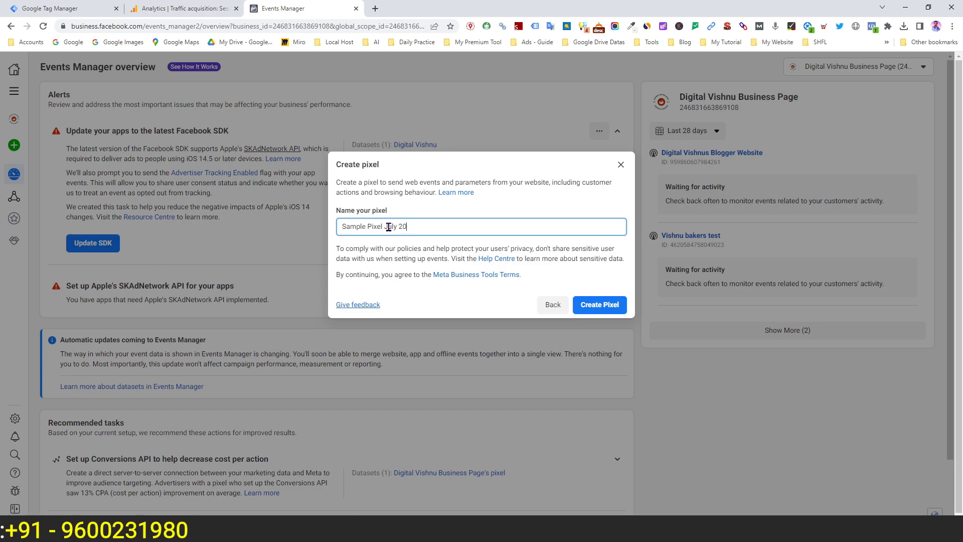
type("23 - Digital Vishnu")
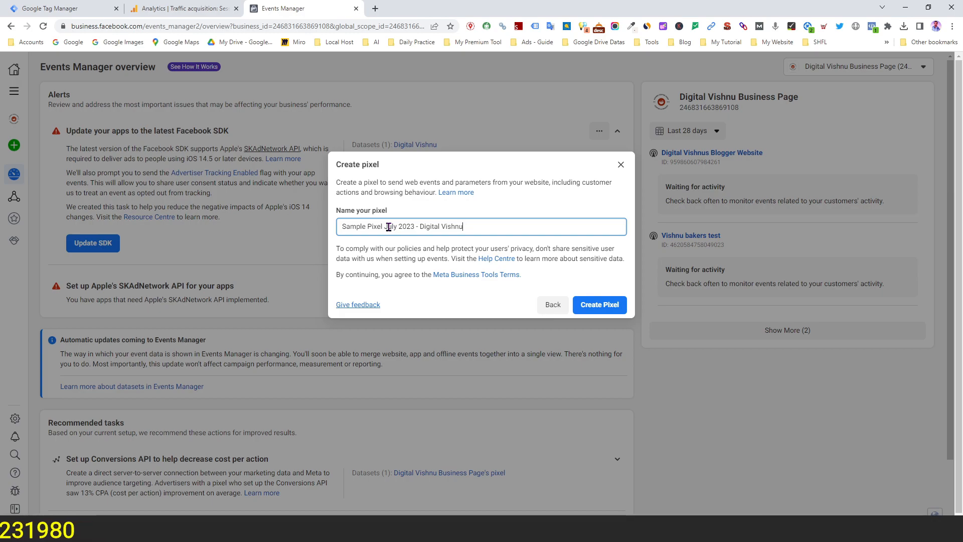
left_click(599, 305)
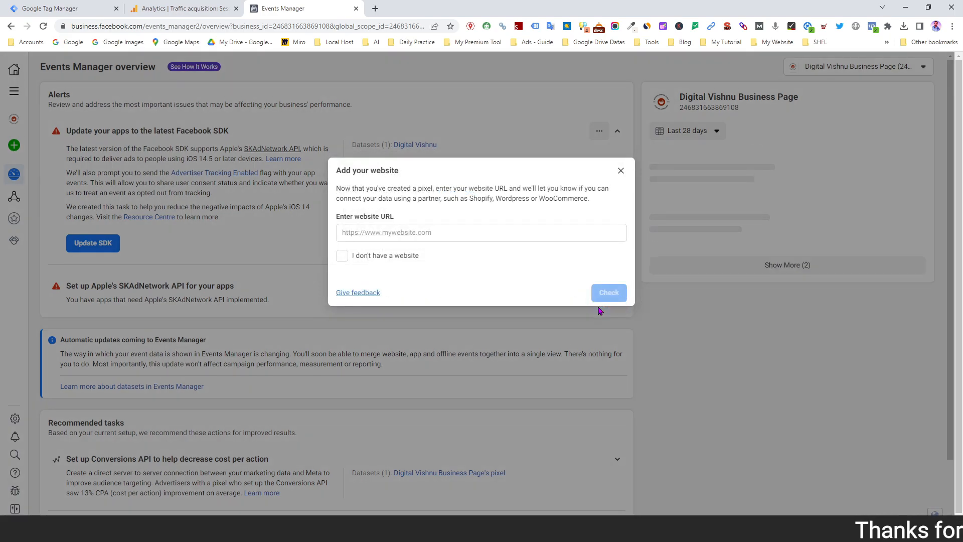
left_click(357, 230)
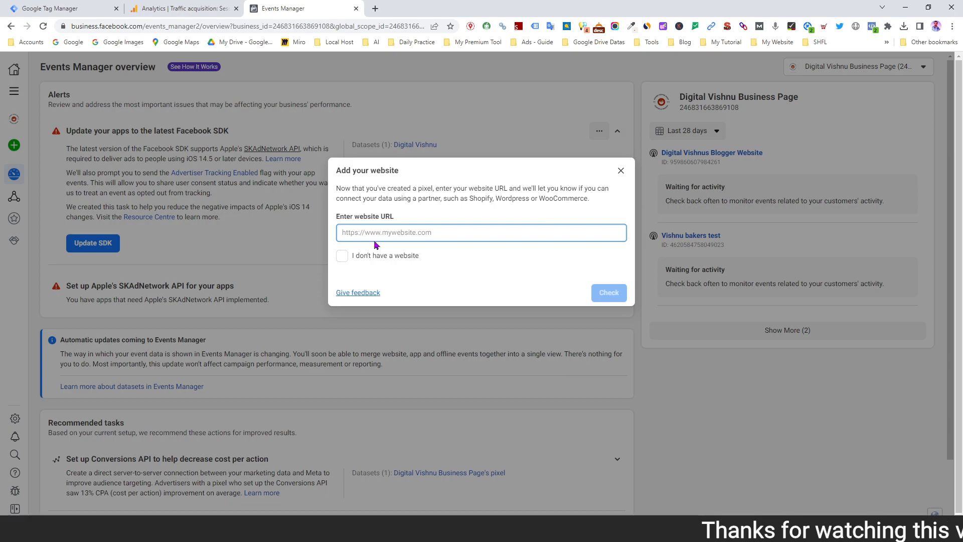
type("https://ww")
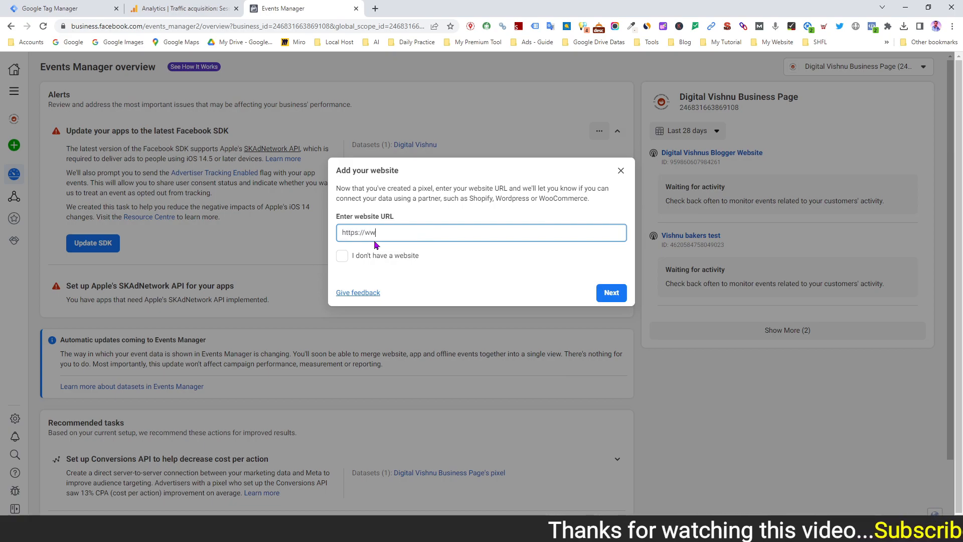
type("w.digit")
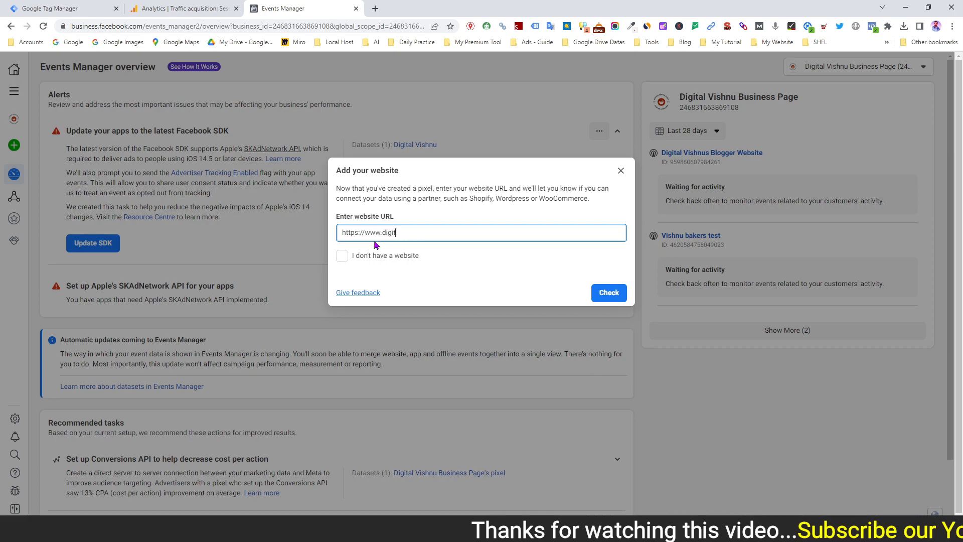
type("alvishnus")
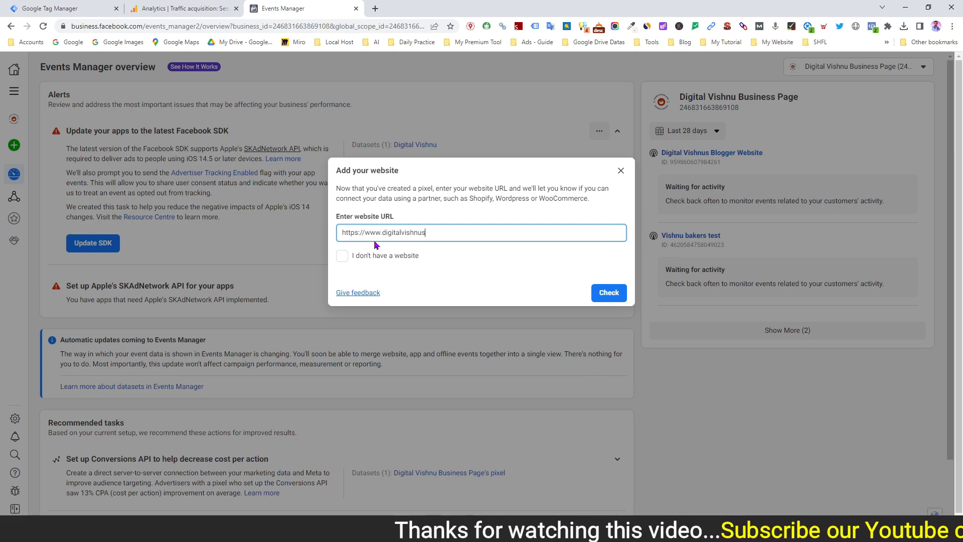
type(".blog")
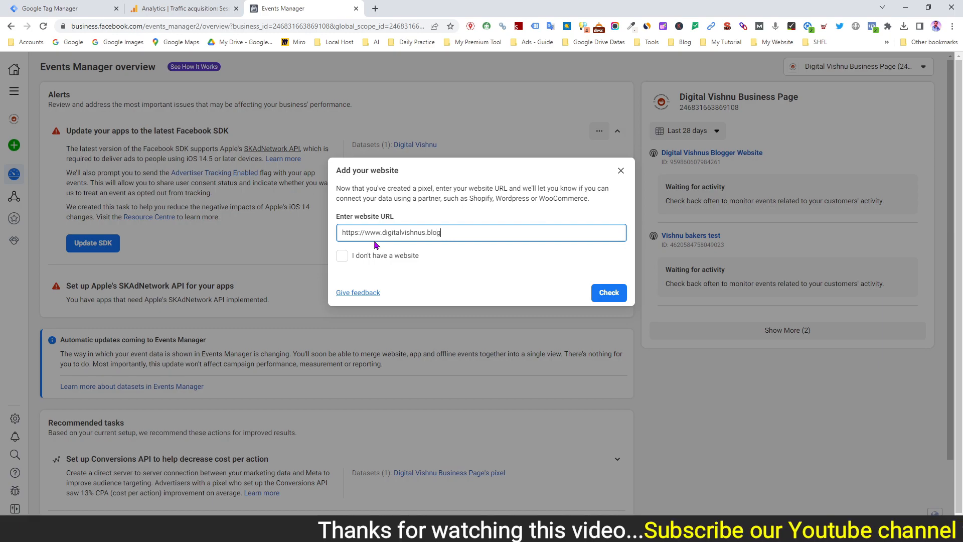
type("spot.com")
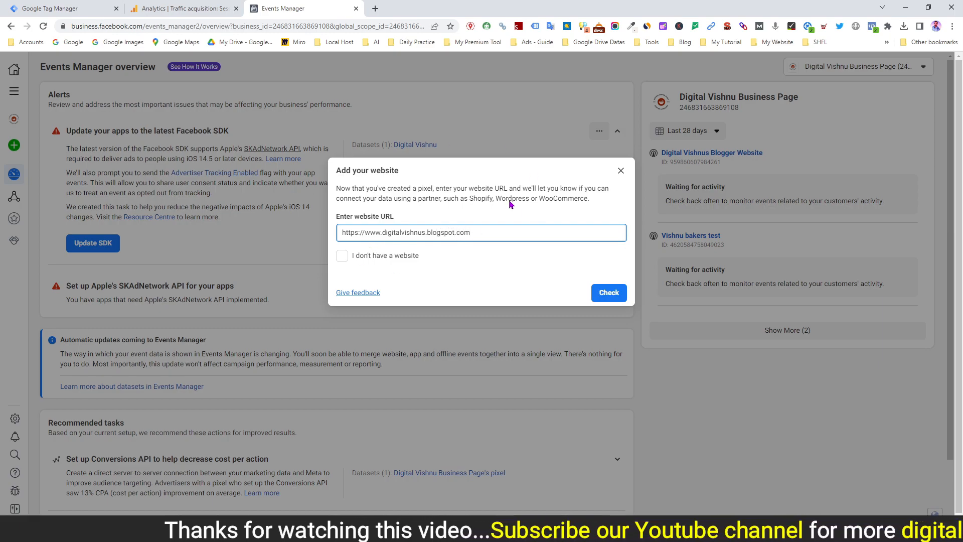
left_click(608, 295)
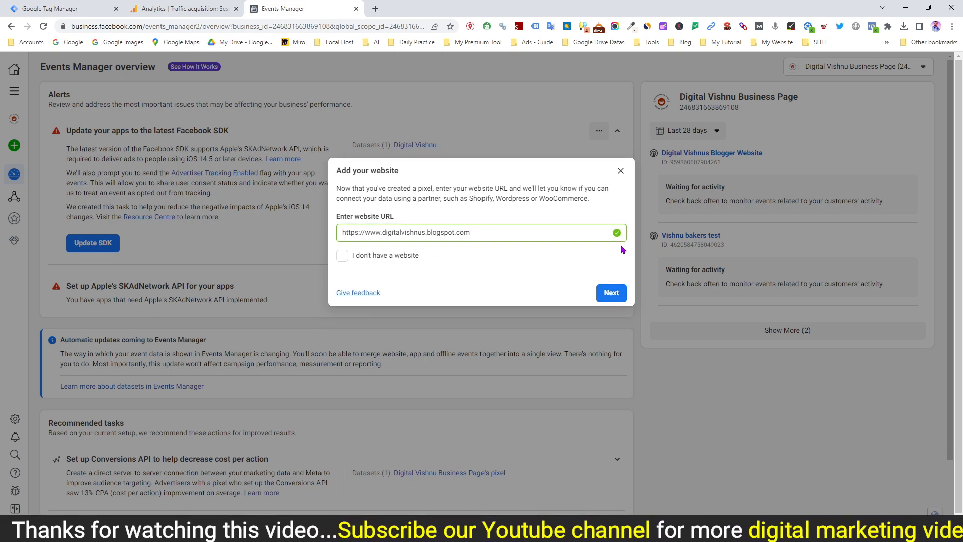
left_click(606, 291)
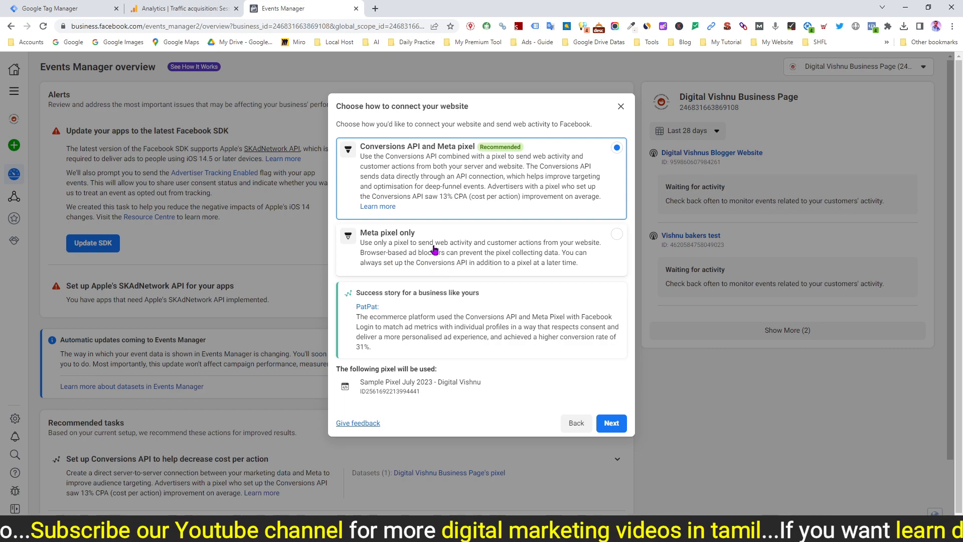
left_click(596, 242)
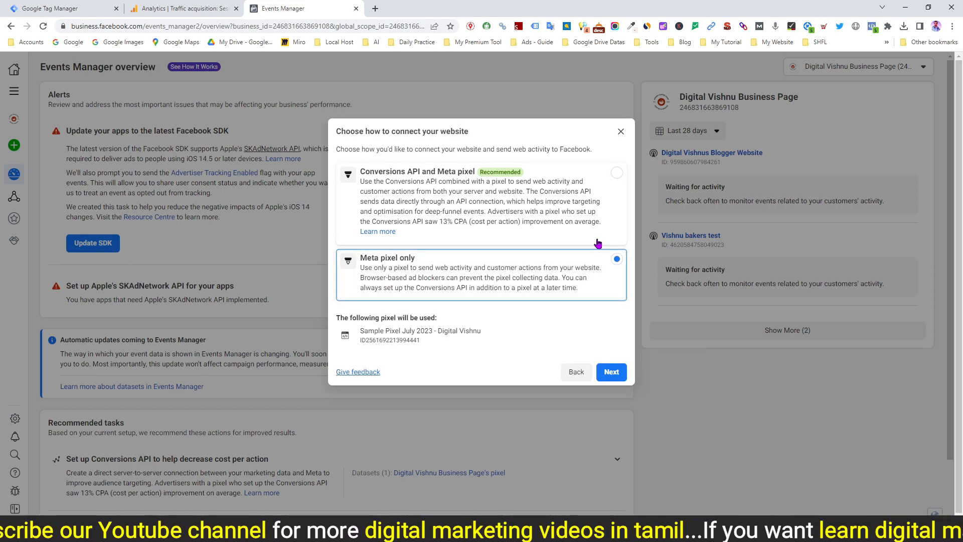
left_click(612, 372)
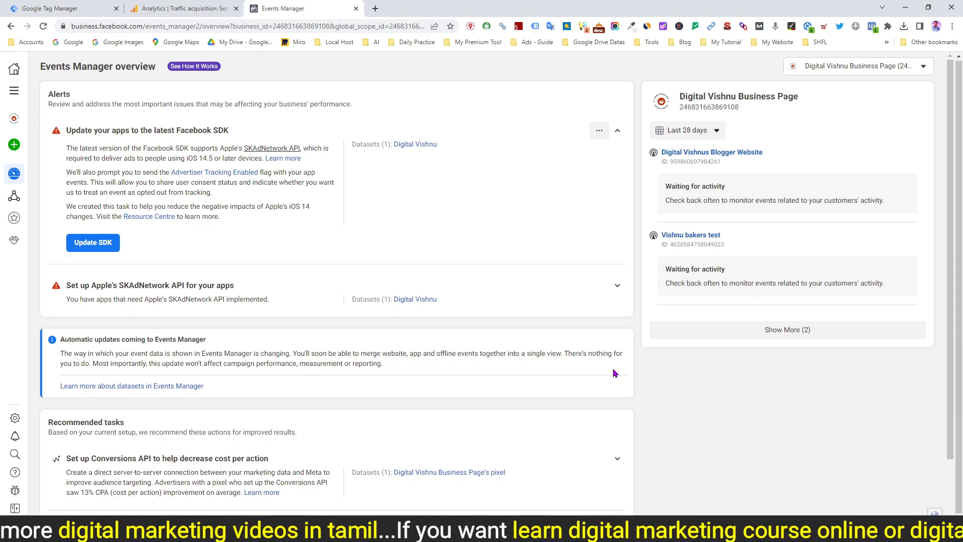
From the data sources, choose to install the pixel code manually and copy the base code
mouse_move(20, 203)
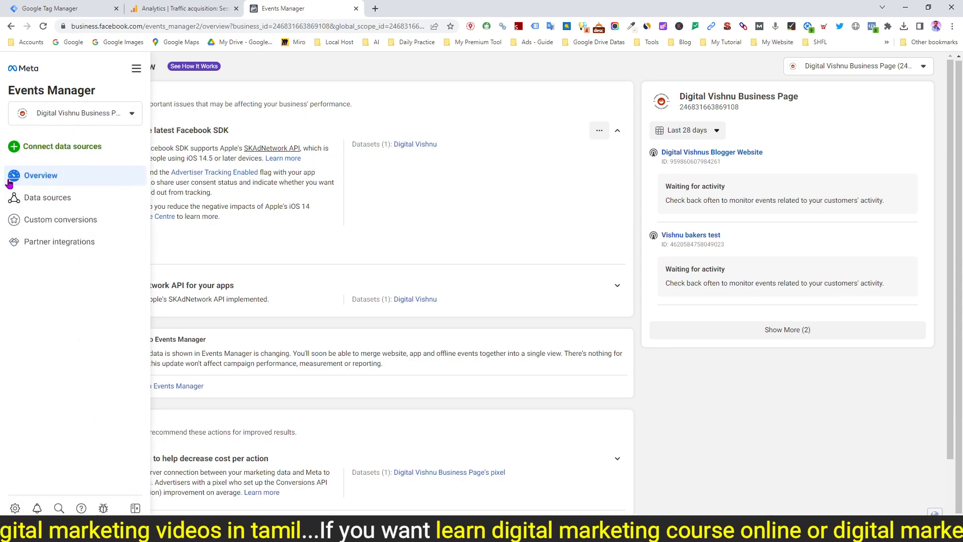
left_click(47, 203)
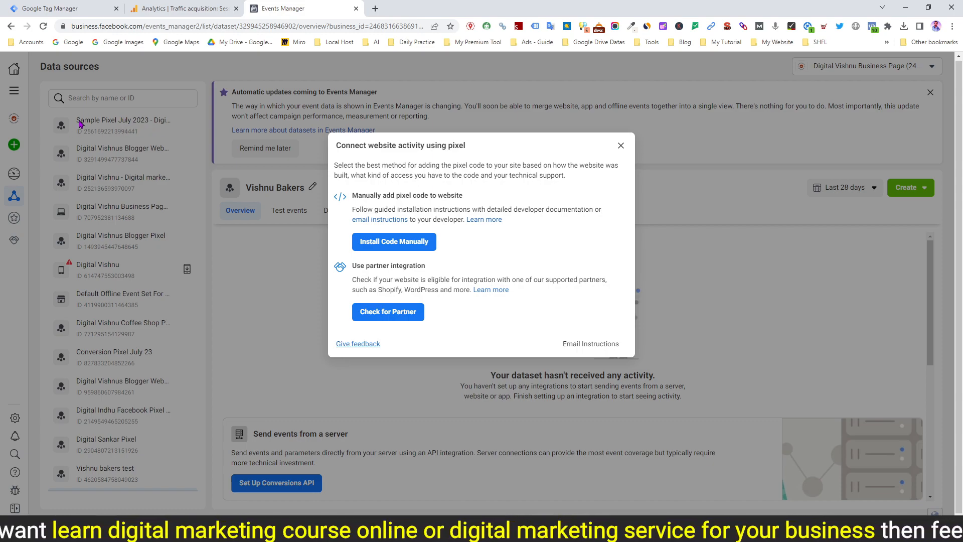
left_click(399, 243)
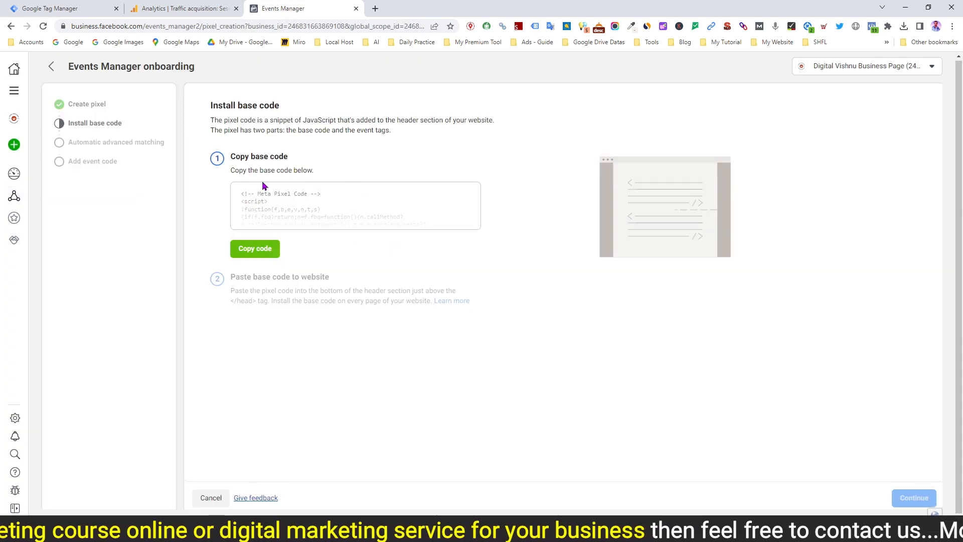
left_click(255, 251)
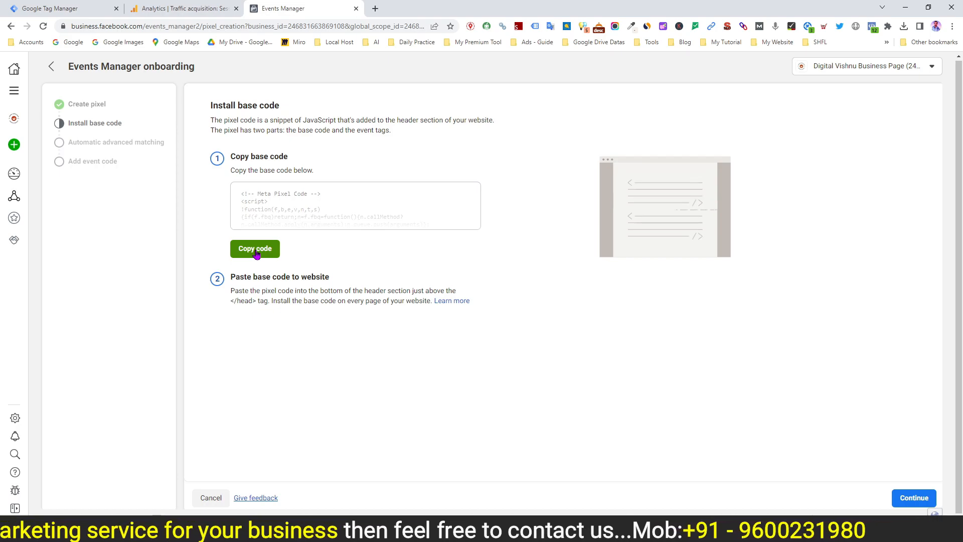
Switch to Word, paste the base code into a new blank document and copy the pixel ID from the fbq init line
mouse_move(330, 531)
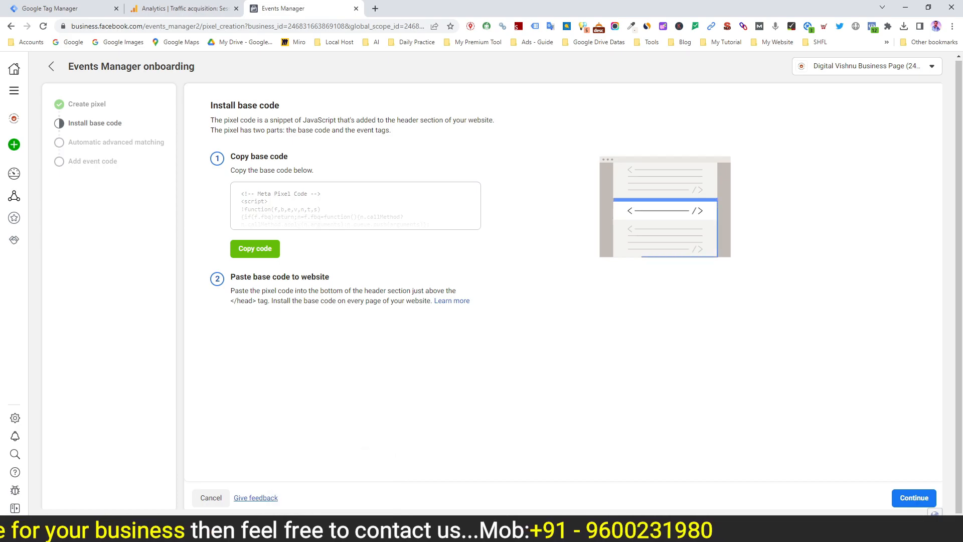
left_click(381, 529)
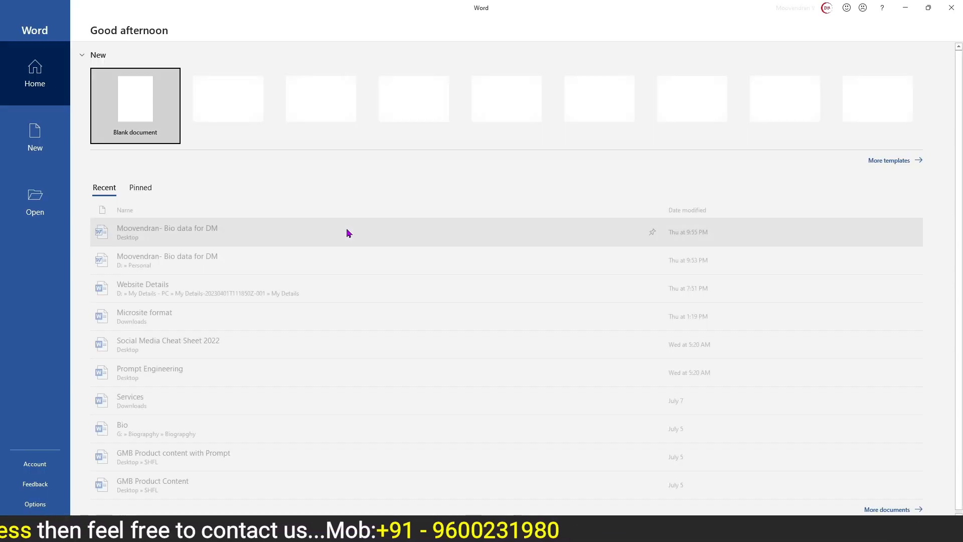
left_click(138, 105)
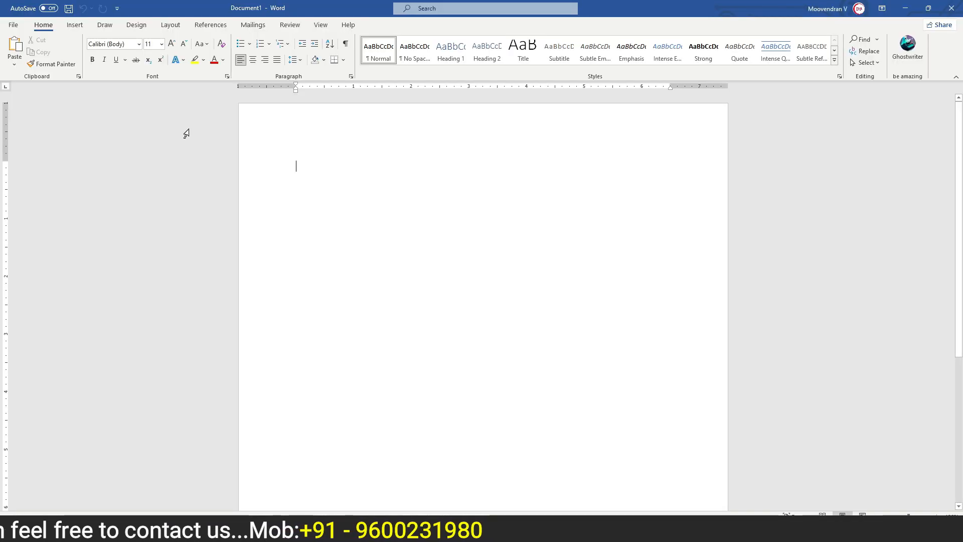
key("ctrl+v")
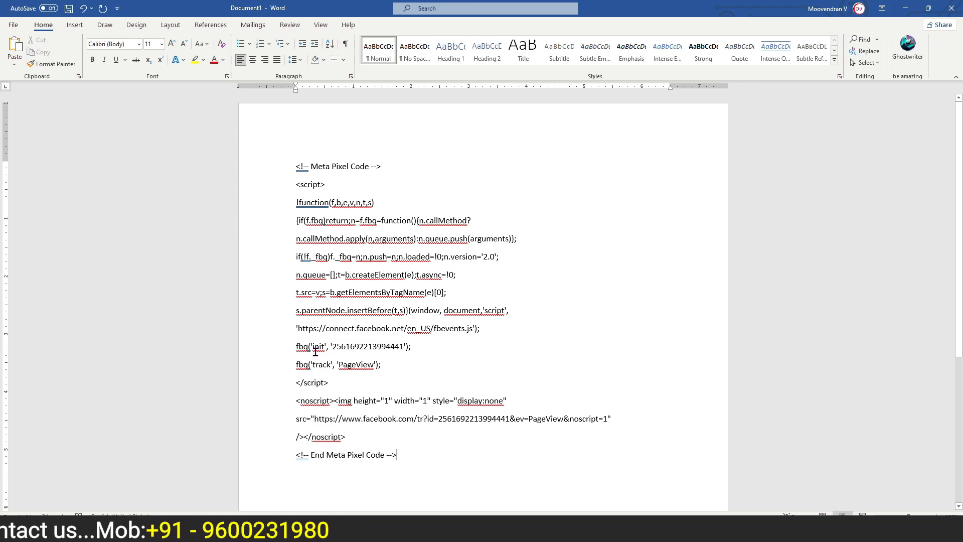
left_click_drag(315, 346, 404, 348)
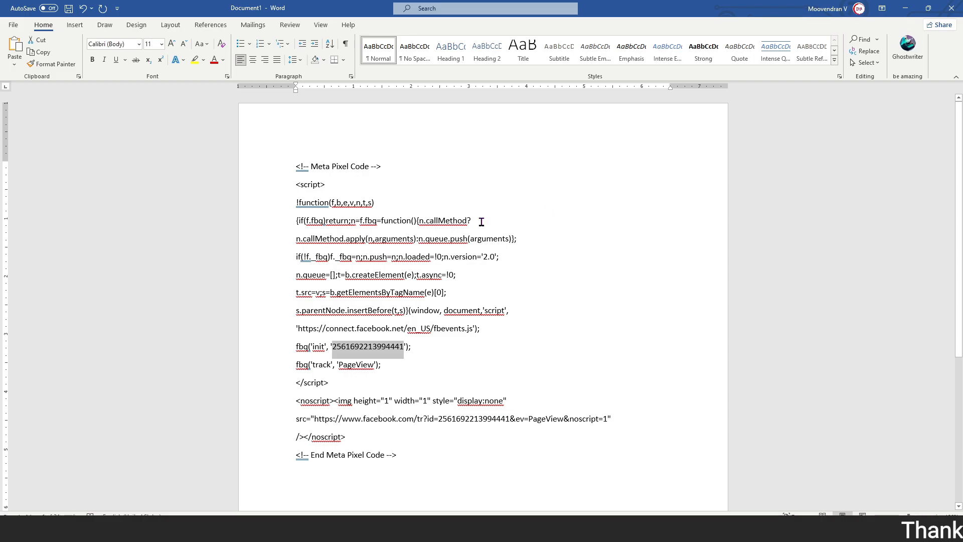
left_click(906, 8)
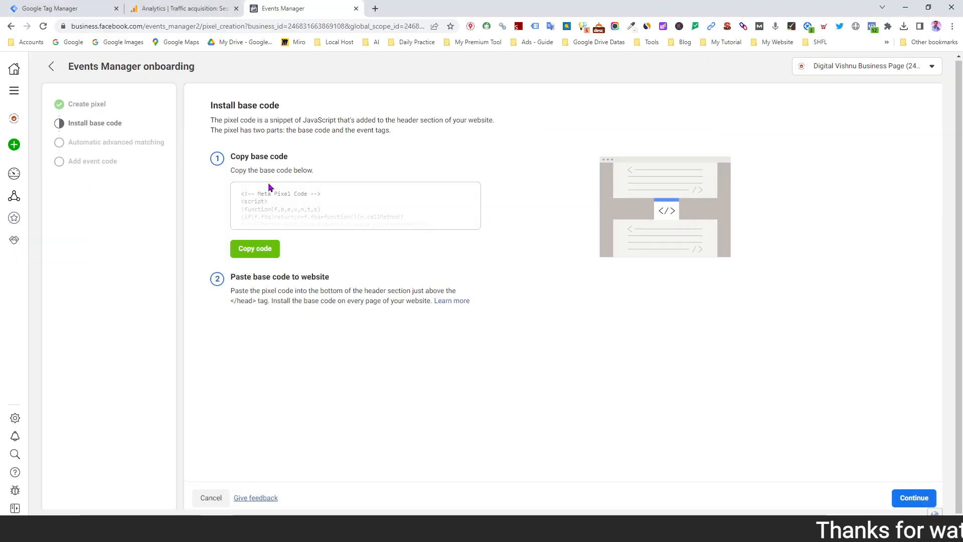
Finish the pixel onboarding through to the pixel overview without turning on automatic advanced matching, and open the Tags list in Google Tag Manager
left_click(909, 502)
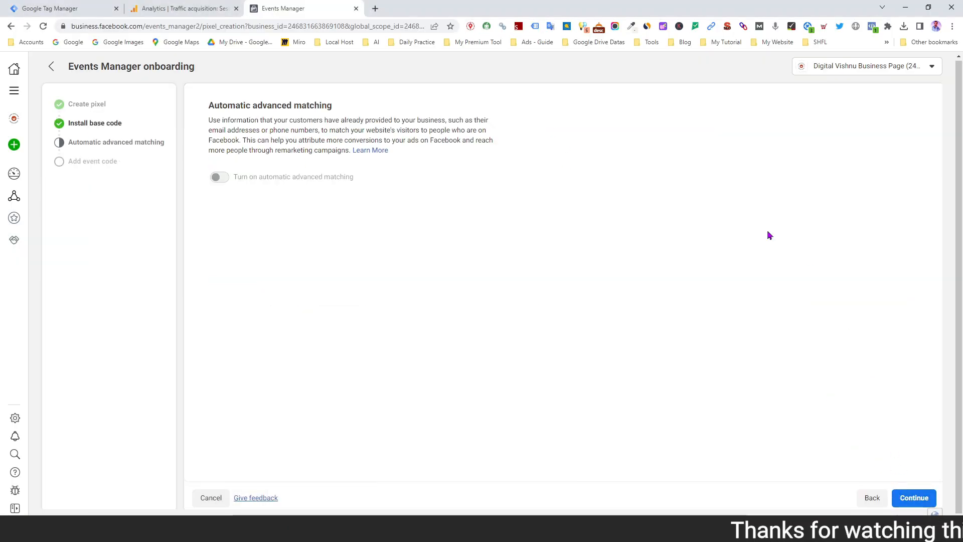
left_click(913, 498)
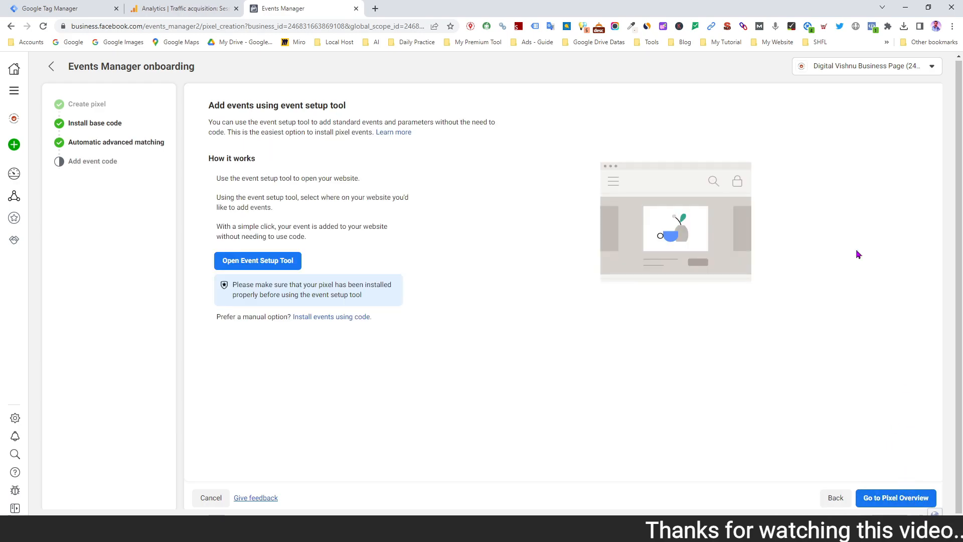
left_click(884, 505)
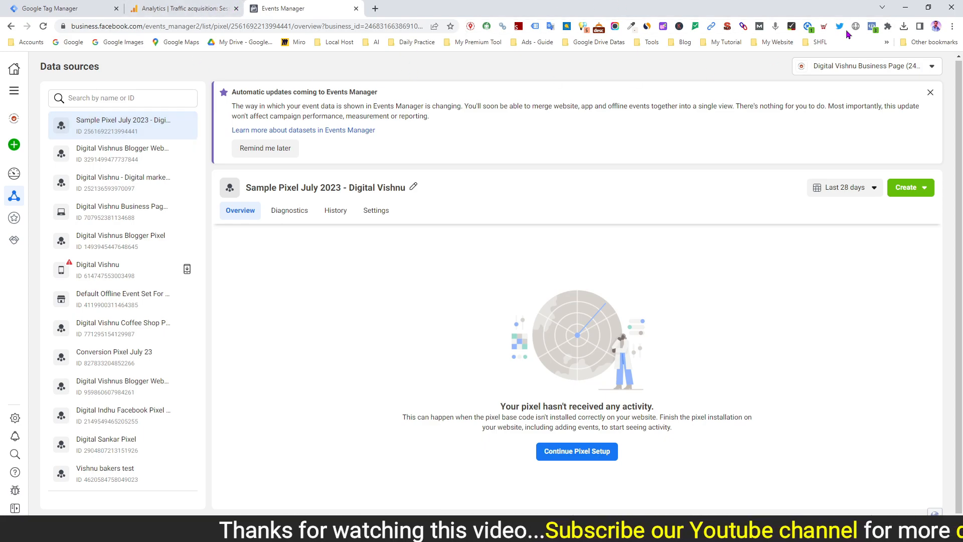
left_click(70, 10)
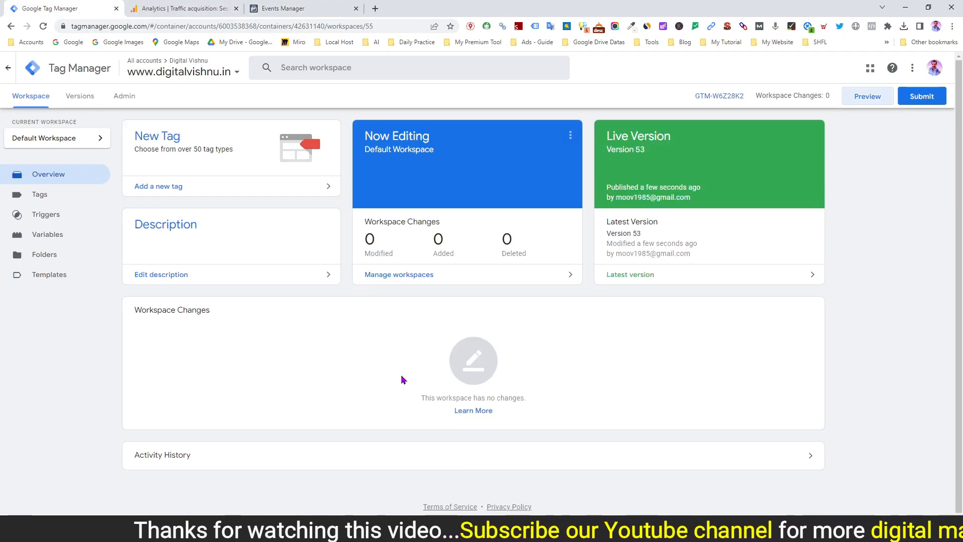
left_click(39, 198)
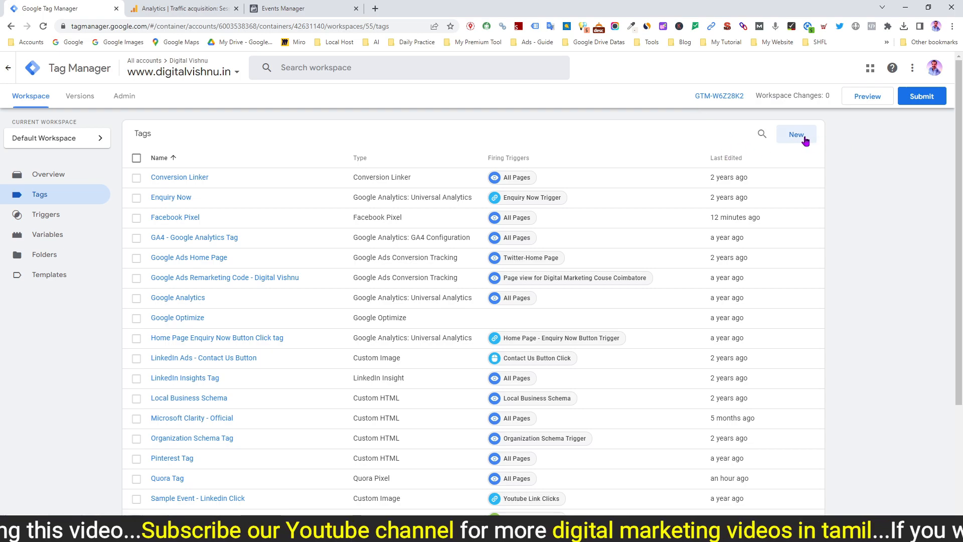
Start a new tag named "Facebook Pixel Tag - Duplicate"
left_click(797, 135)
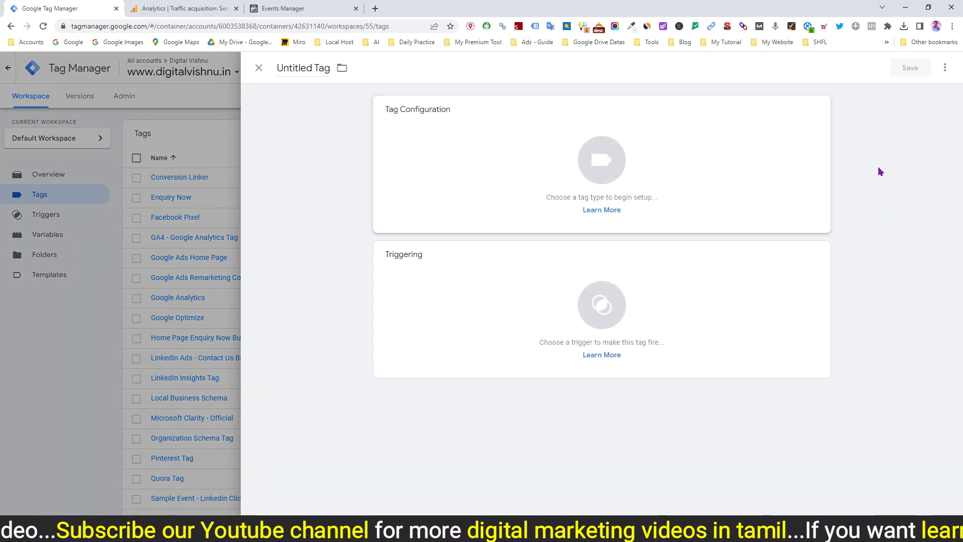
left_click(294, 68)
key("ctrl+a")
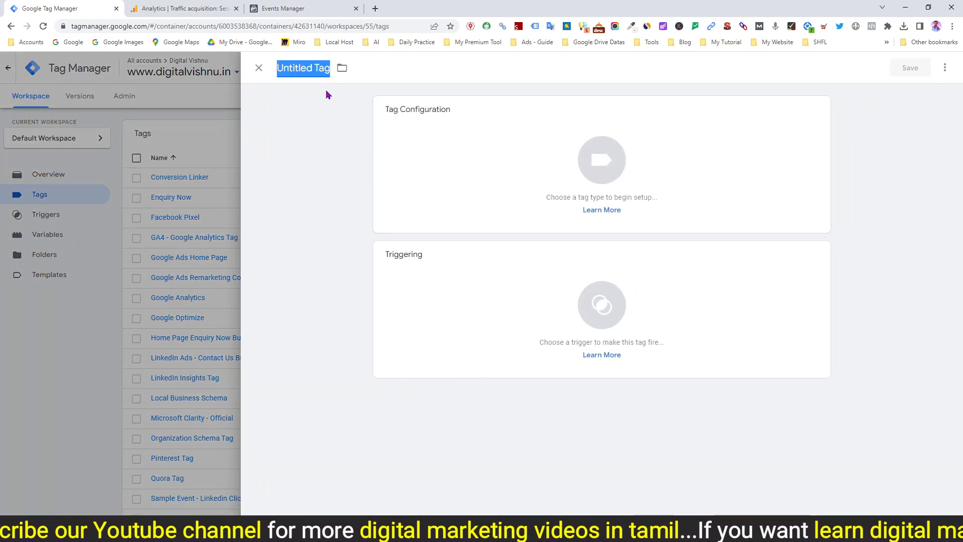
type("F")
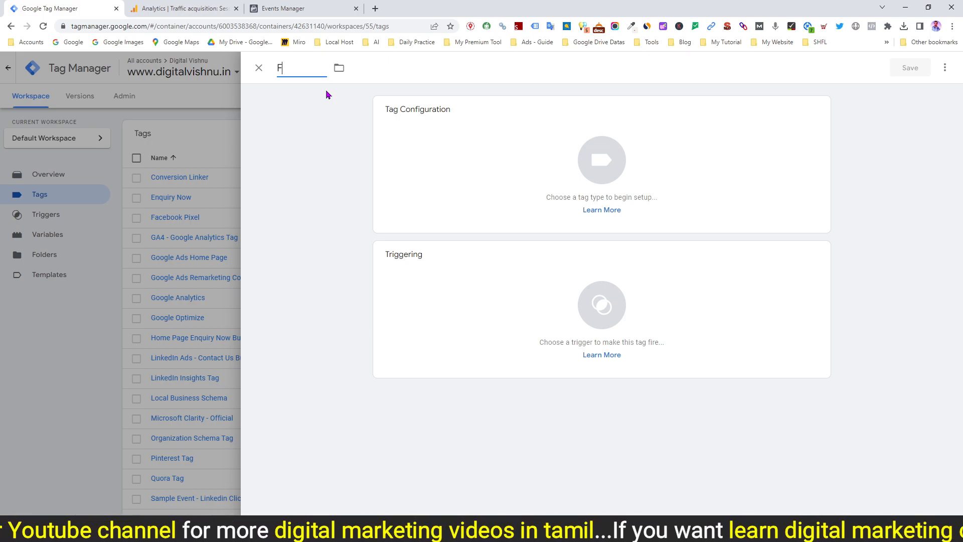
type("acebook Pixel")
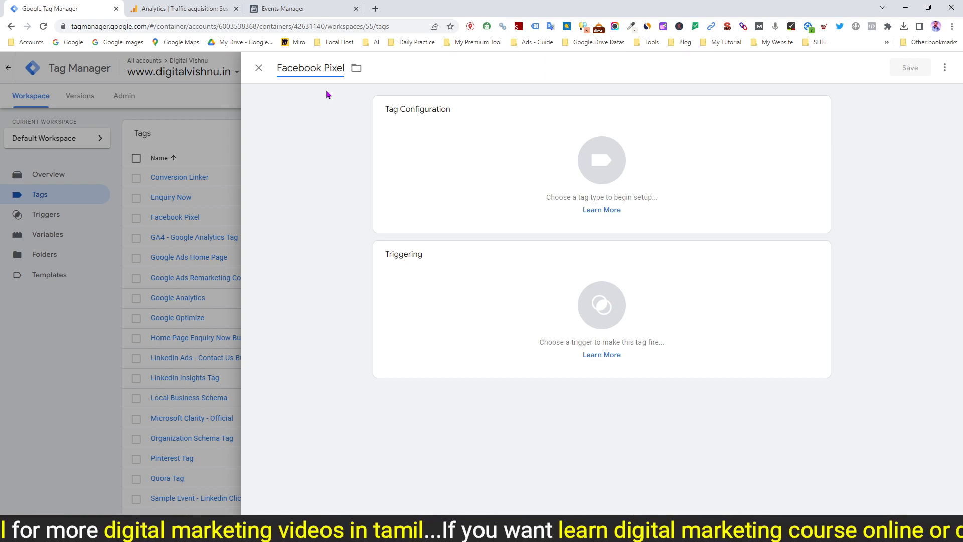
type(" Tag - Duplicate")
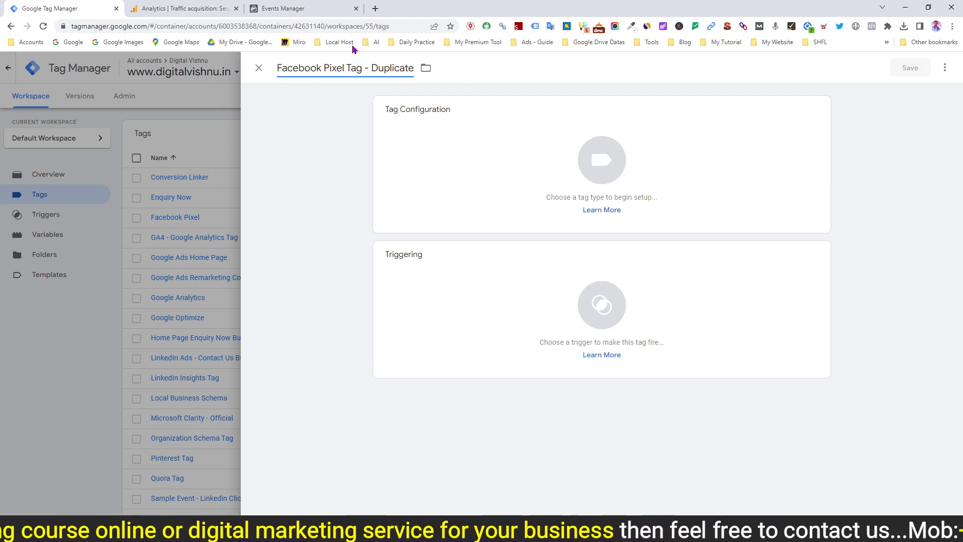
Search the tag types and the Community Template Gallery for "facebook", and view the details of the Facebook Pixel template by facebookarchive
left_click(598, 160)
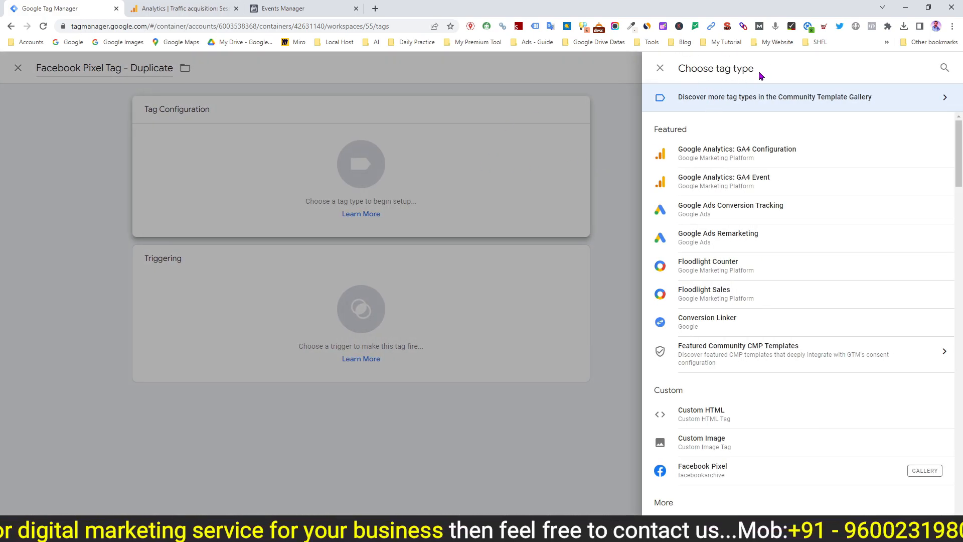
left_click(945, 68)
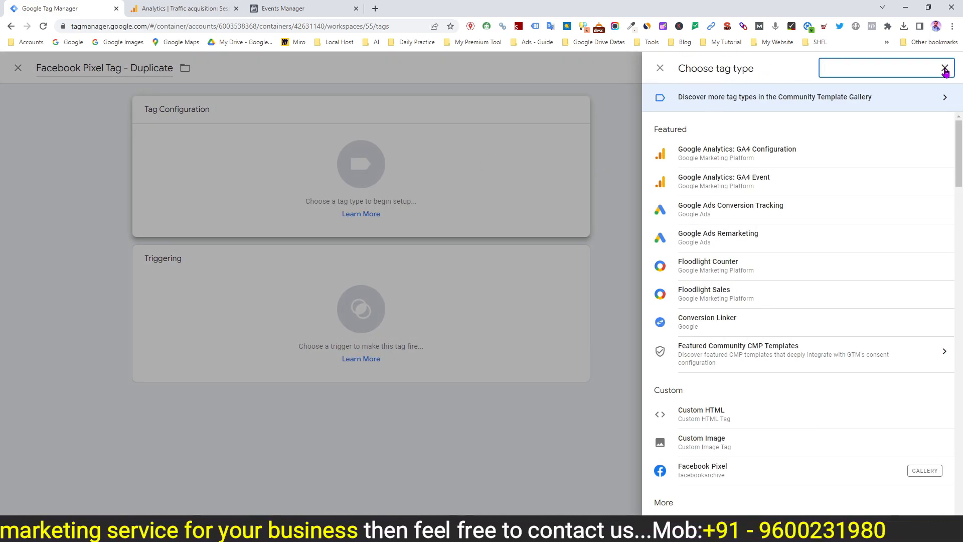
type("facebook")
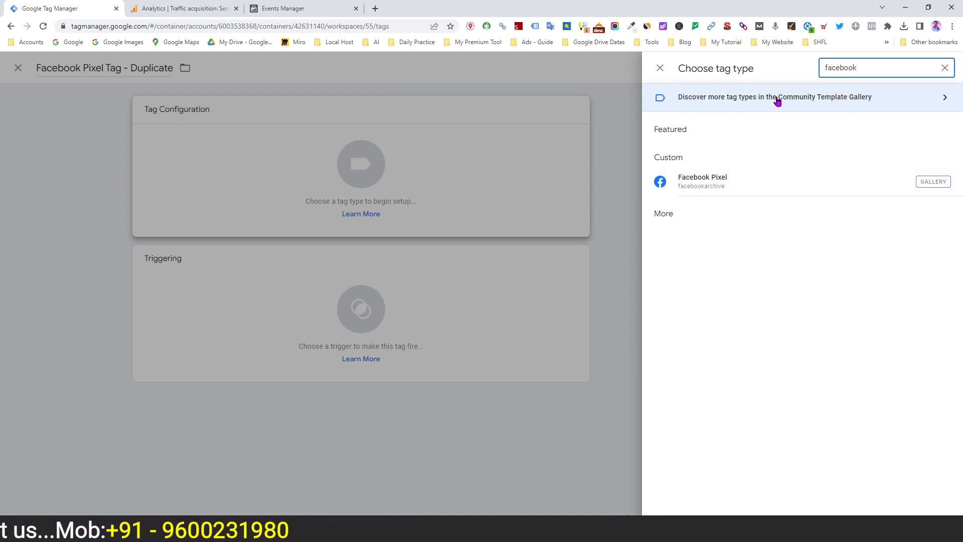
left_click(943, 99)
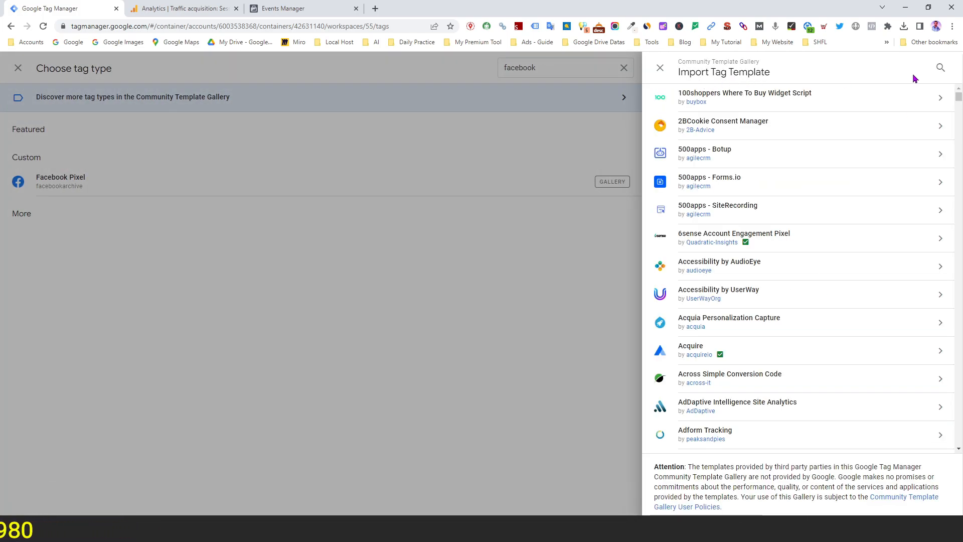
left_click(941, 69)
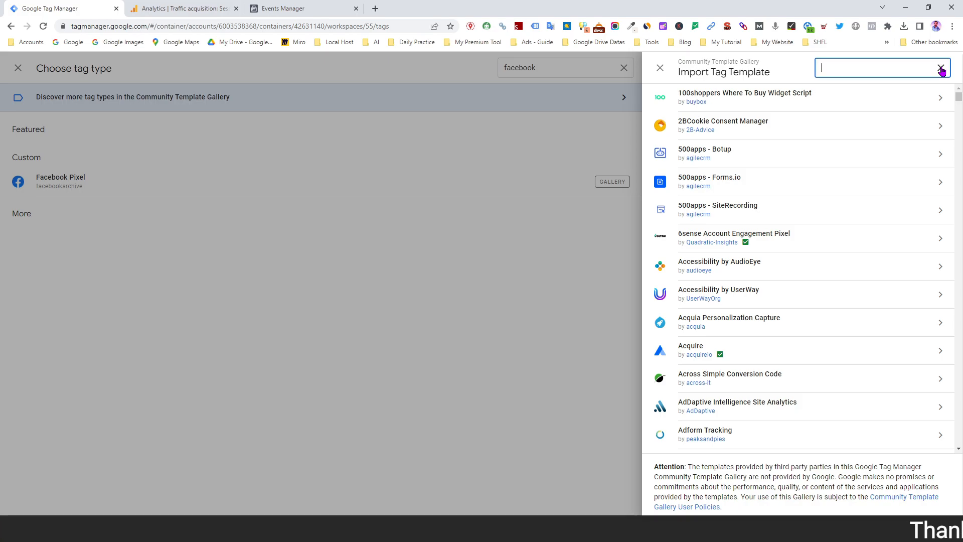
type("facebook")
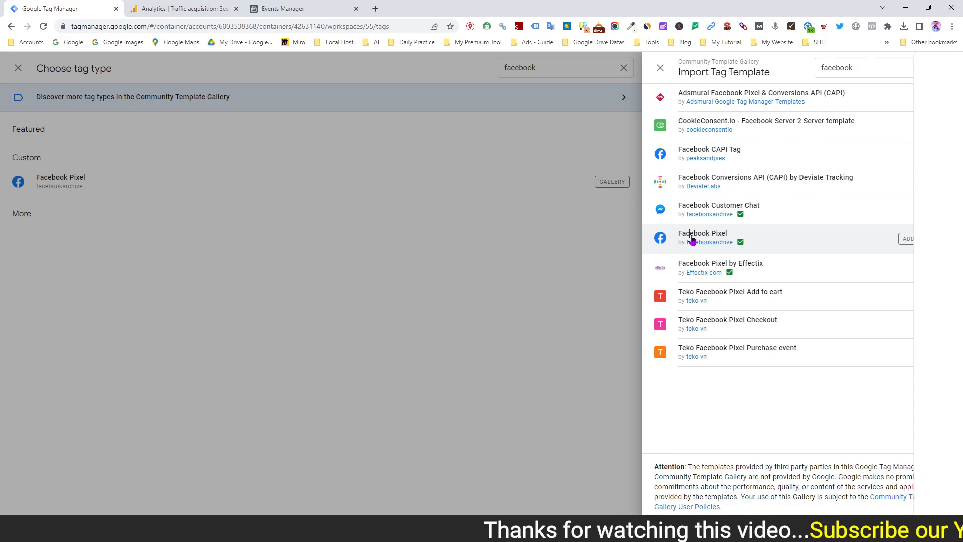
left_click(693, 240)
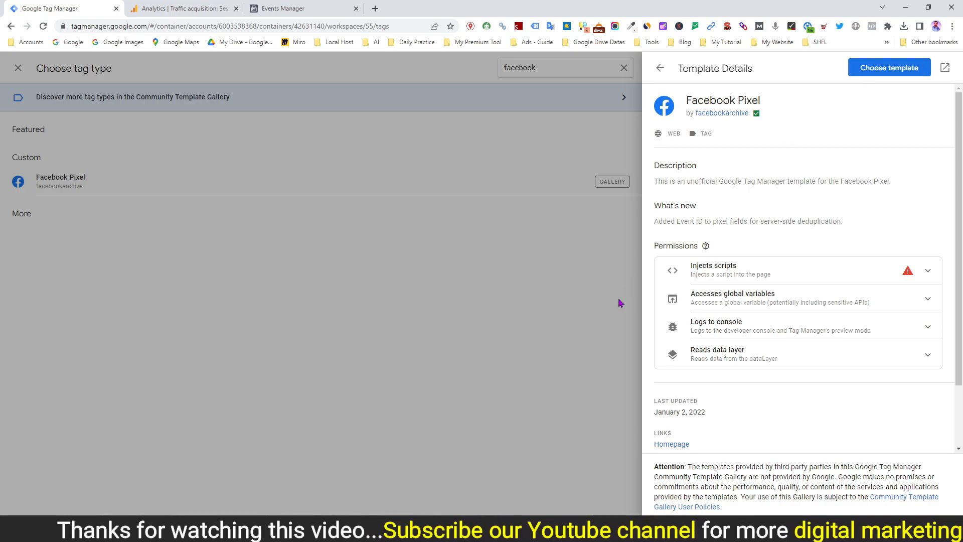
Leave the template gallery and set the tag type to the already added Facebook Pixel template by facebookarchive
left_click(661, 69)
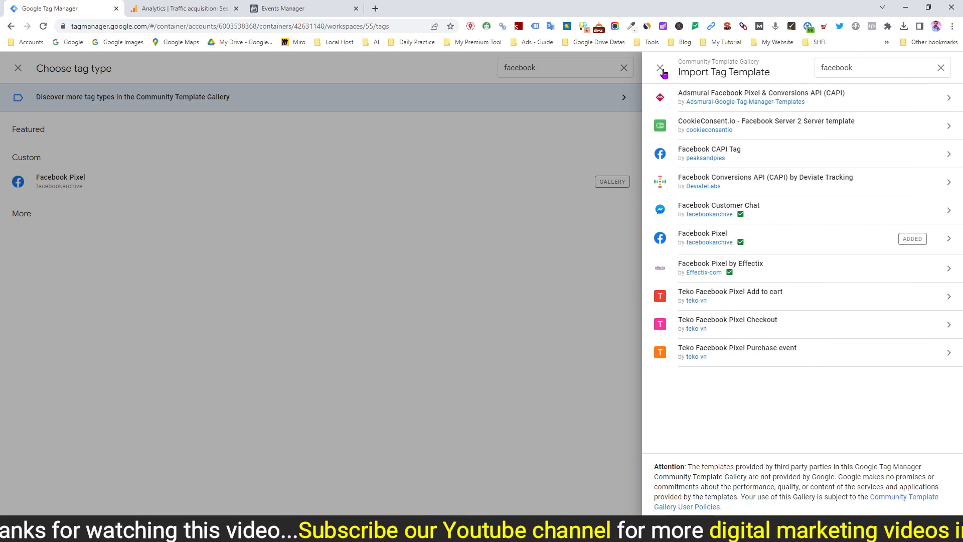
left_click(660, 69)
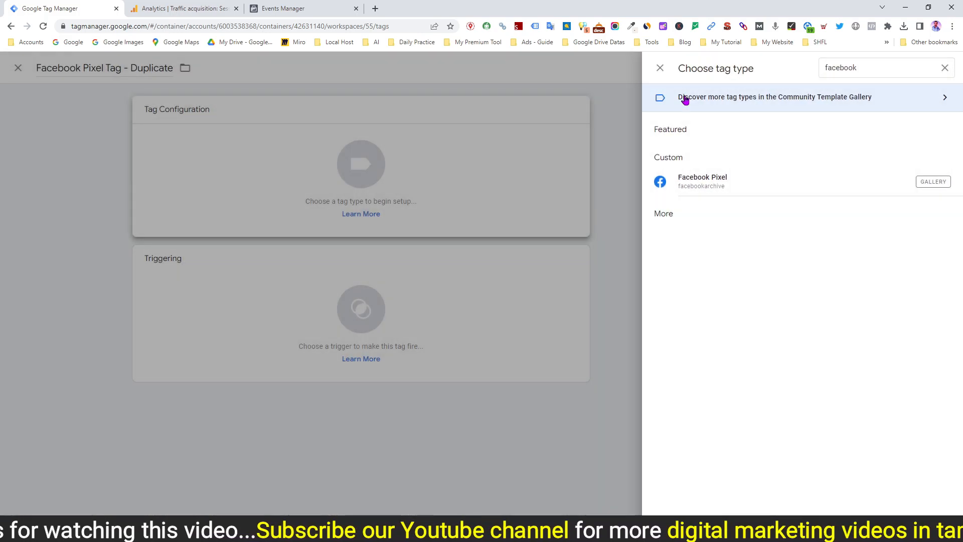
left_click(730, 185)
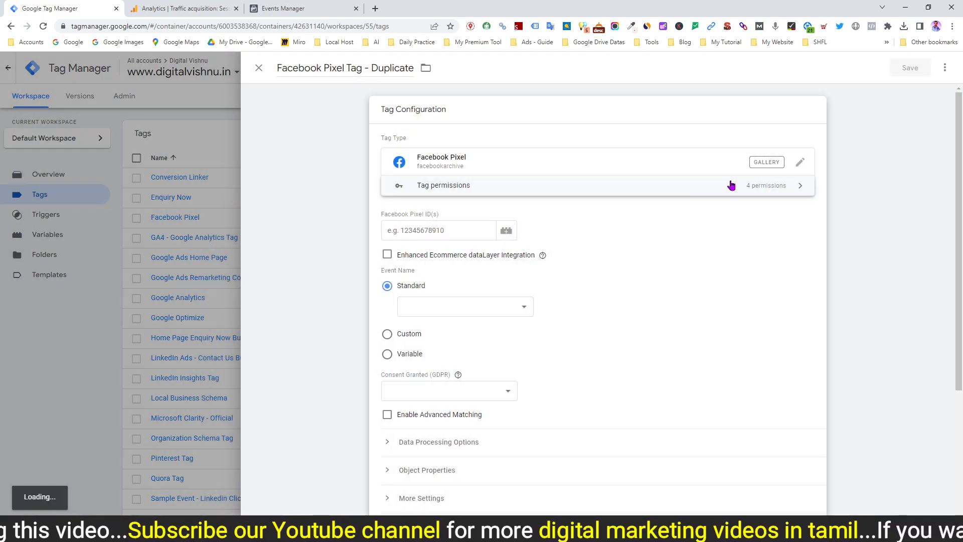
Fill in the tag with the copied pixel ID and the All Pages trigger, and discard it without saving
left_click(411, 232)
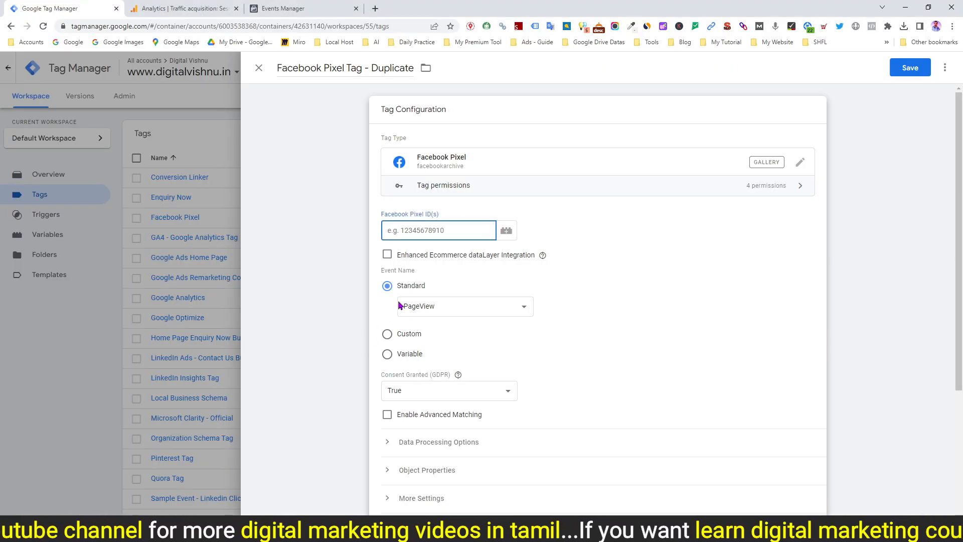
key("ctrl+v")
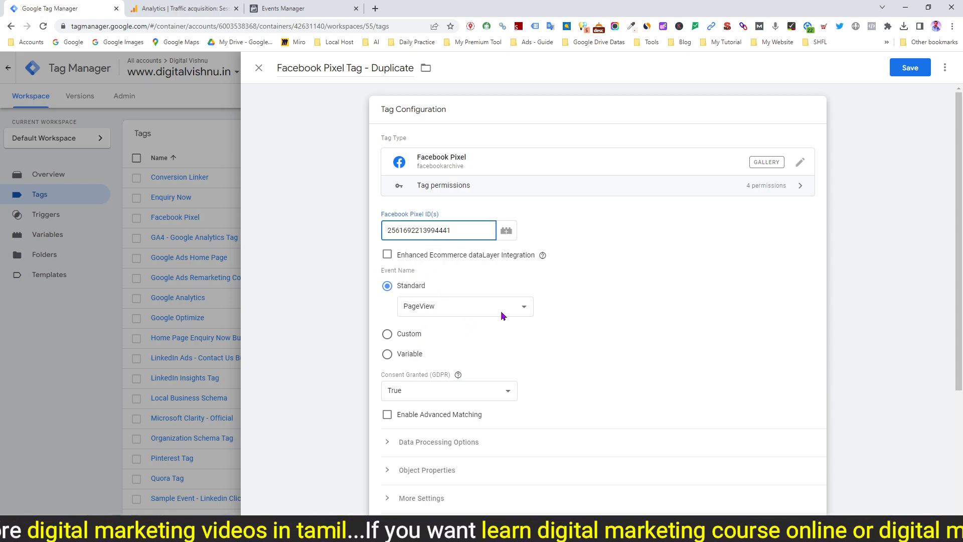
scroll(576, 364, "down", 3)
left_click(595, 438)
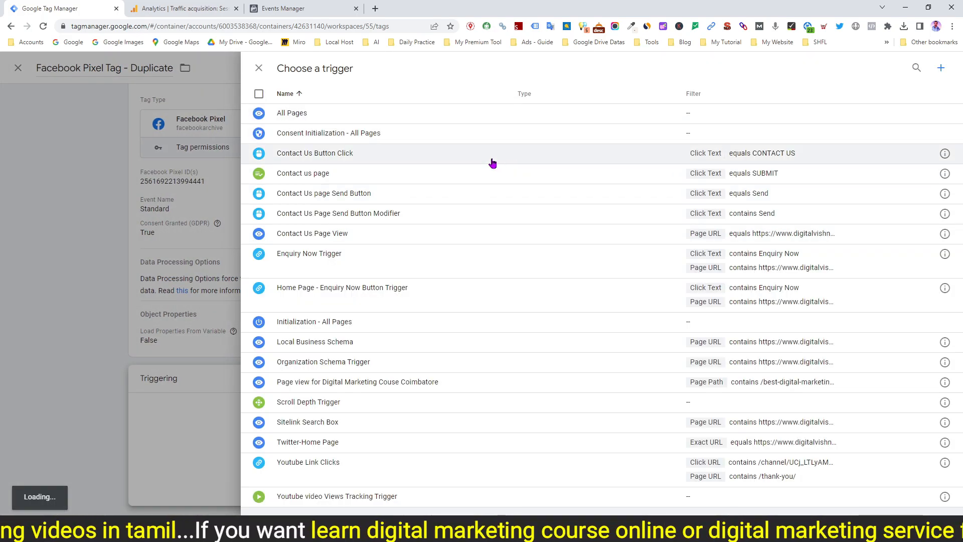
left_click(301, 112)
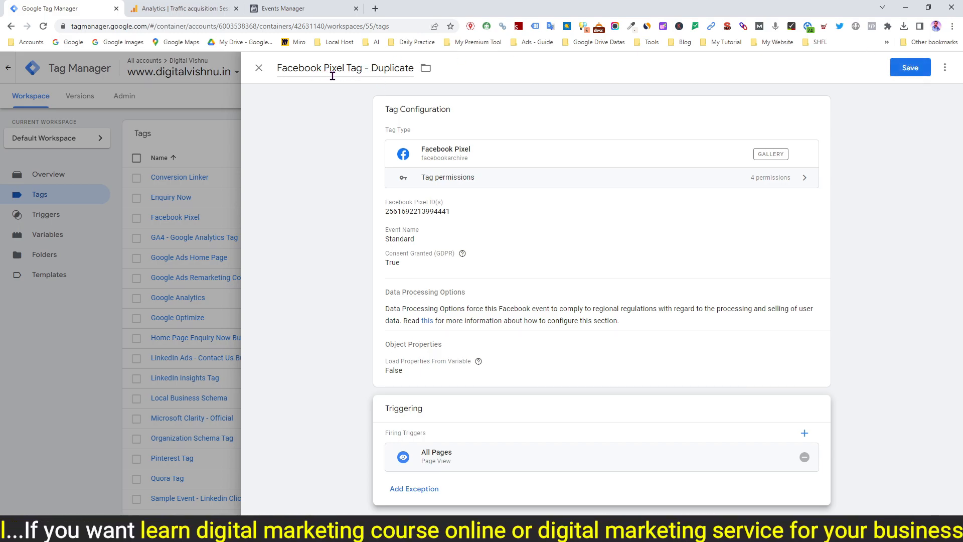
left_click(259, 70)
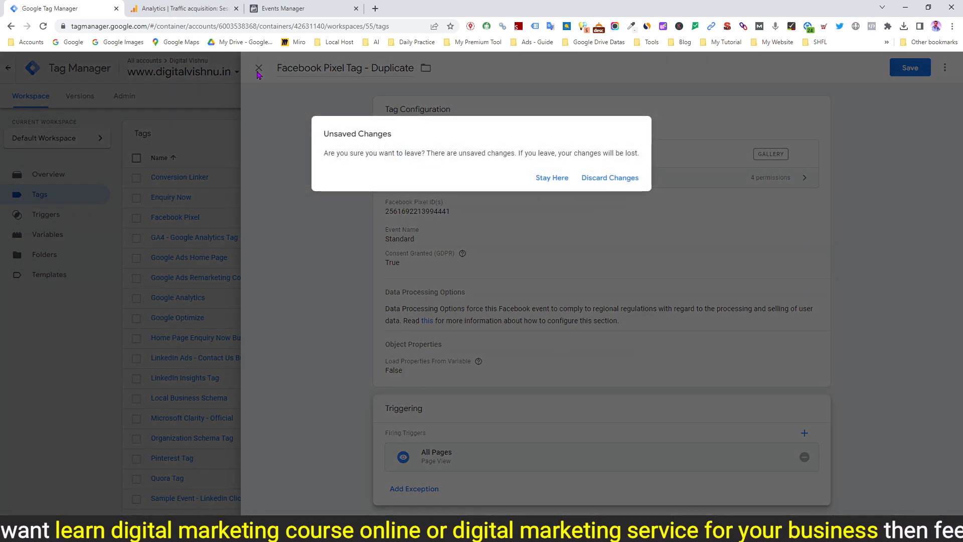
left_click(602, 180)
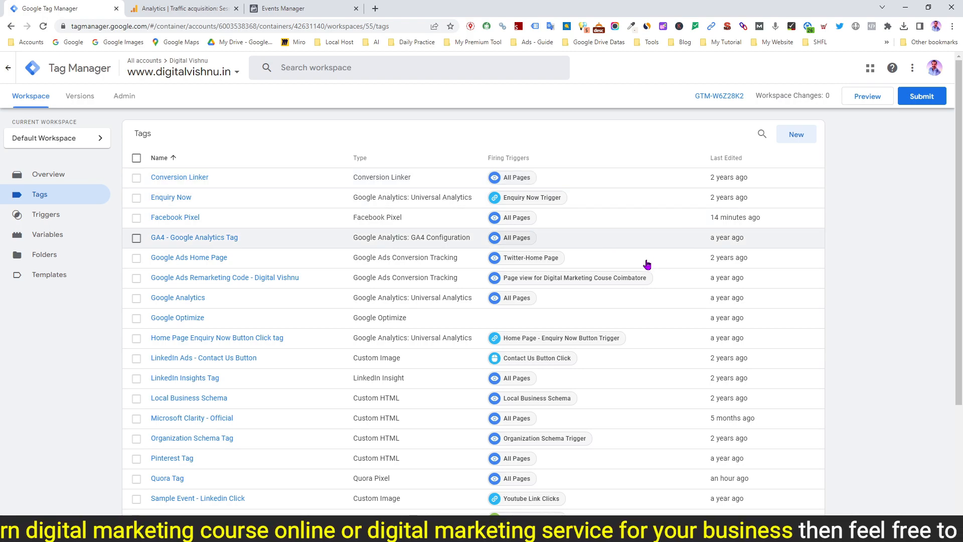
Check the existing Facebook Pixel tag's configuration, and publish the default workspace to Live without a version name or description
left_click(169, 221)
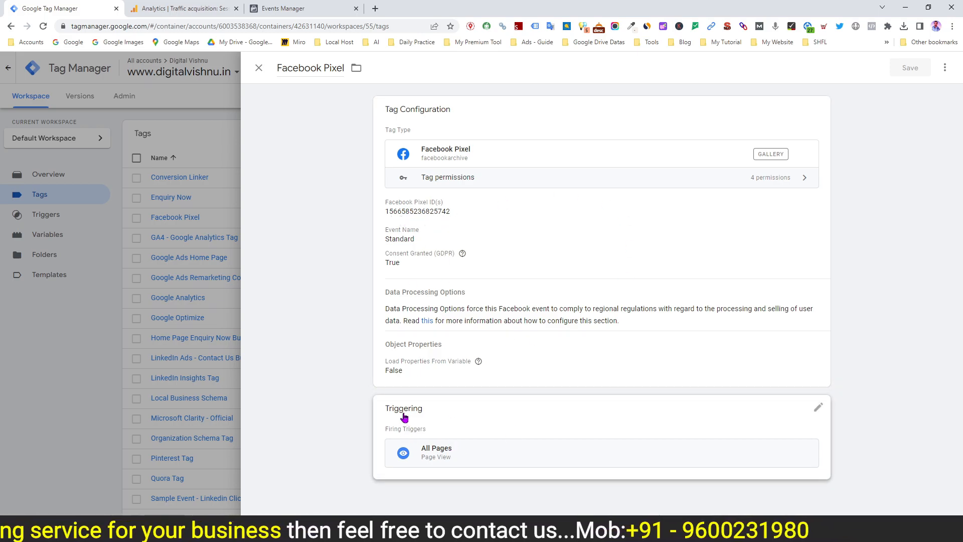
left_click(259, 67)
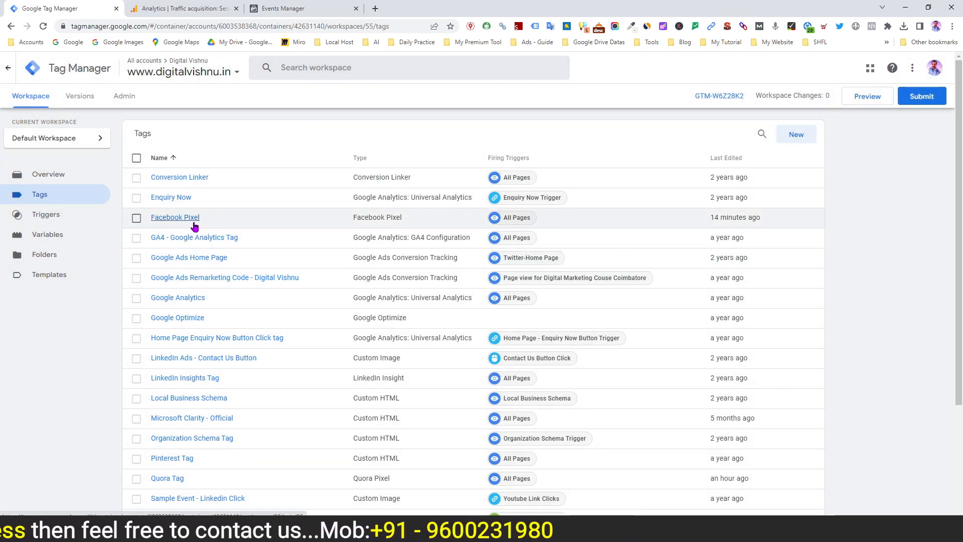
left_click(915, 104)
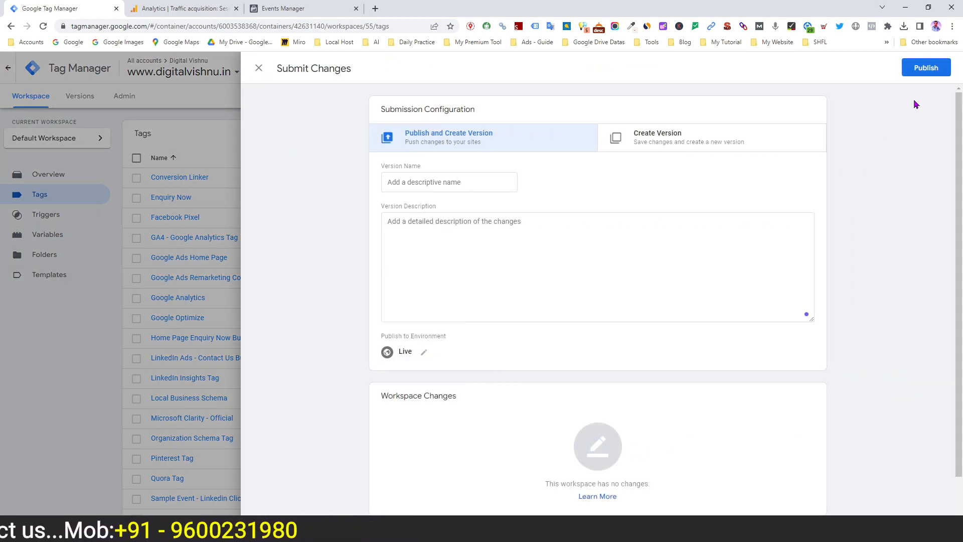
left_click(926, 70)
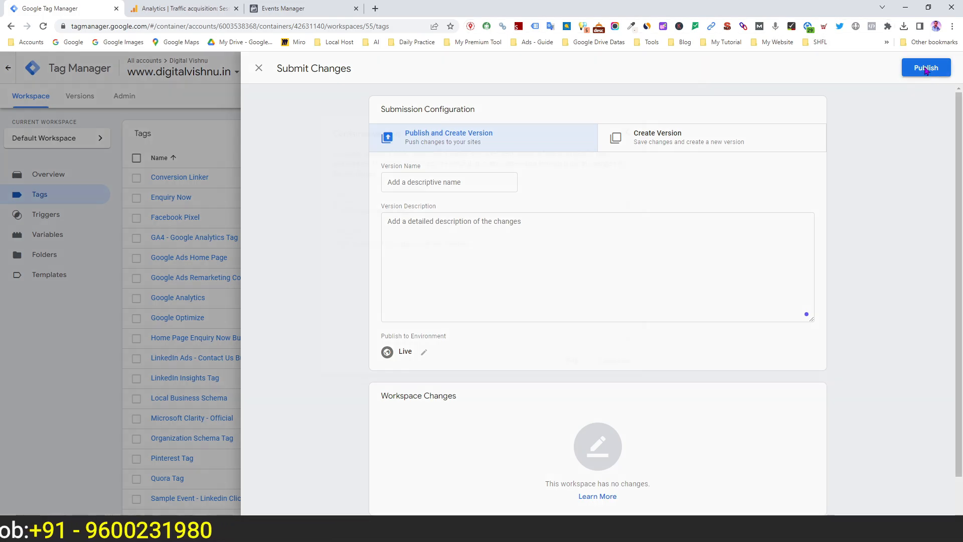
left_click(614, 361)
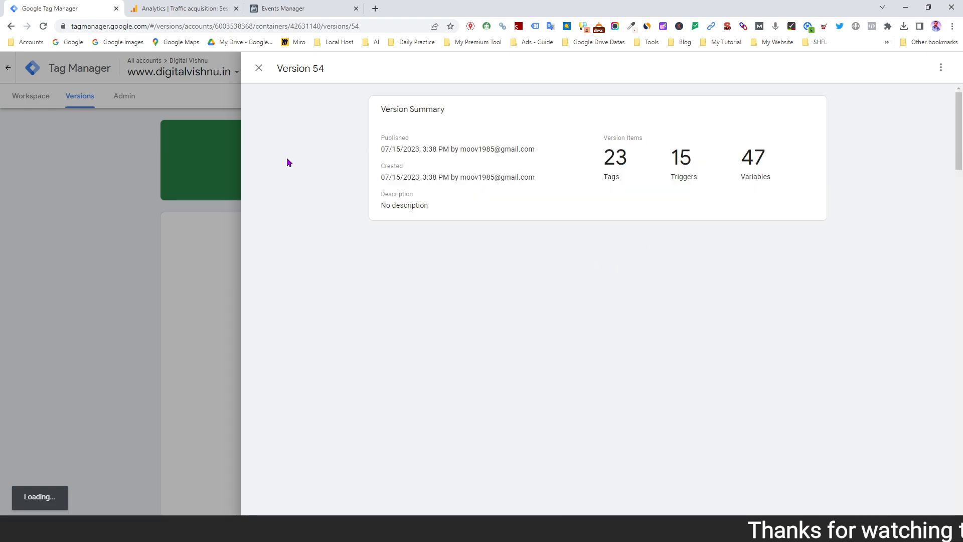
left_click(258, 68)
left_click(28, 102)
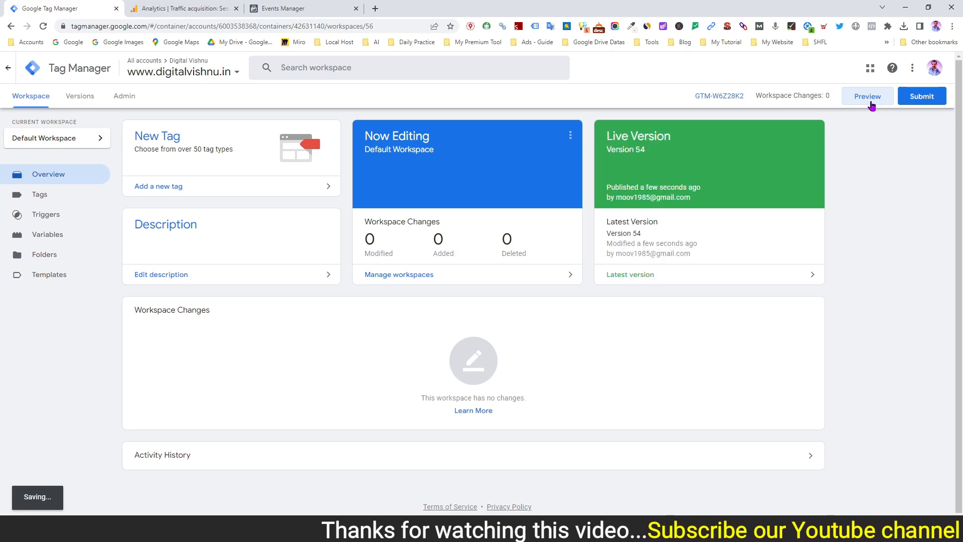
left_click(867, 97)
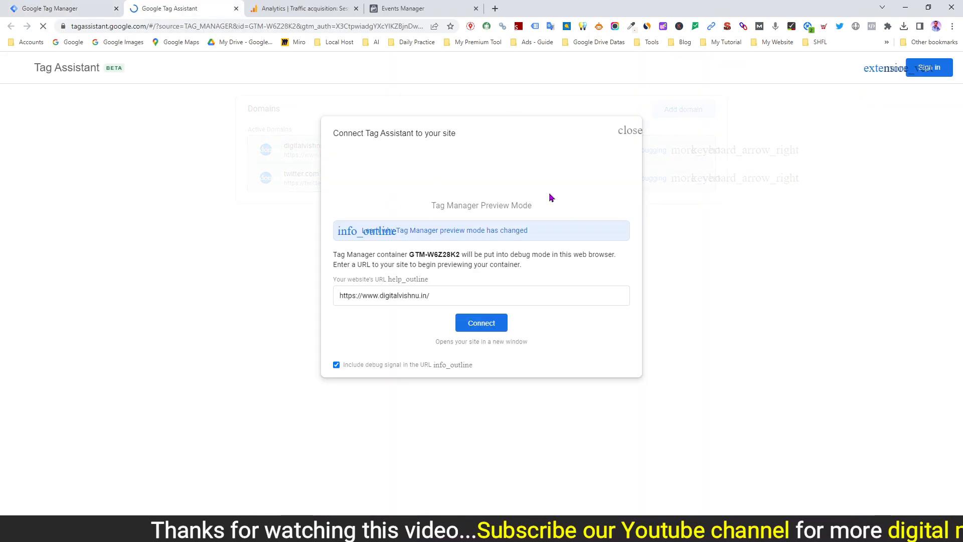
left_click(488, 333)
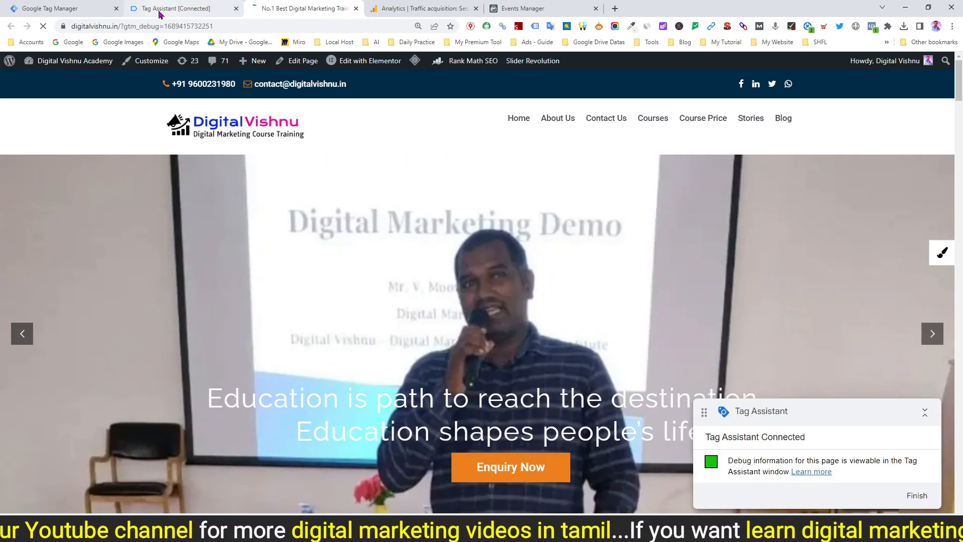
left_click(172, 11)
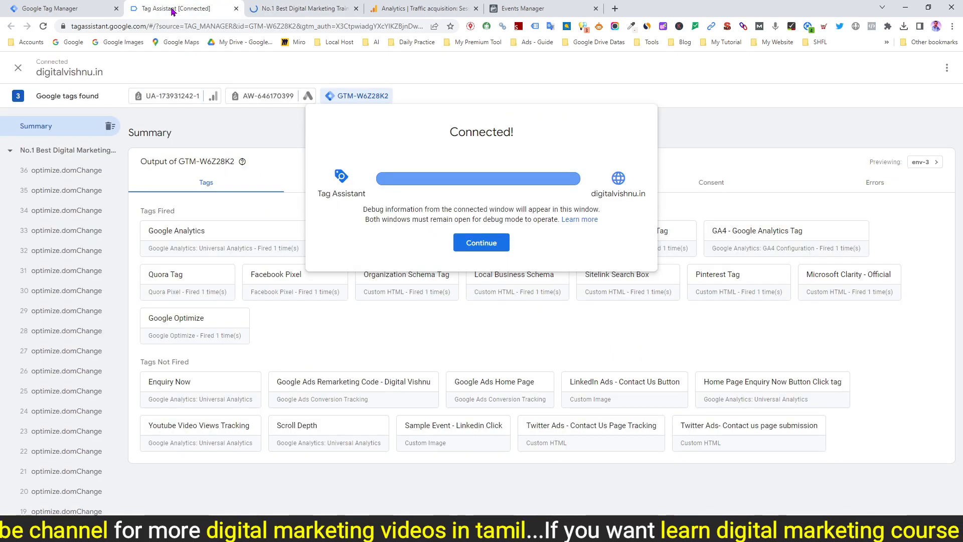
left_click(476, 242)
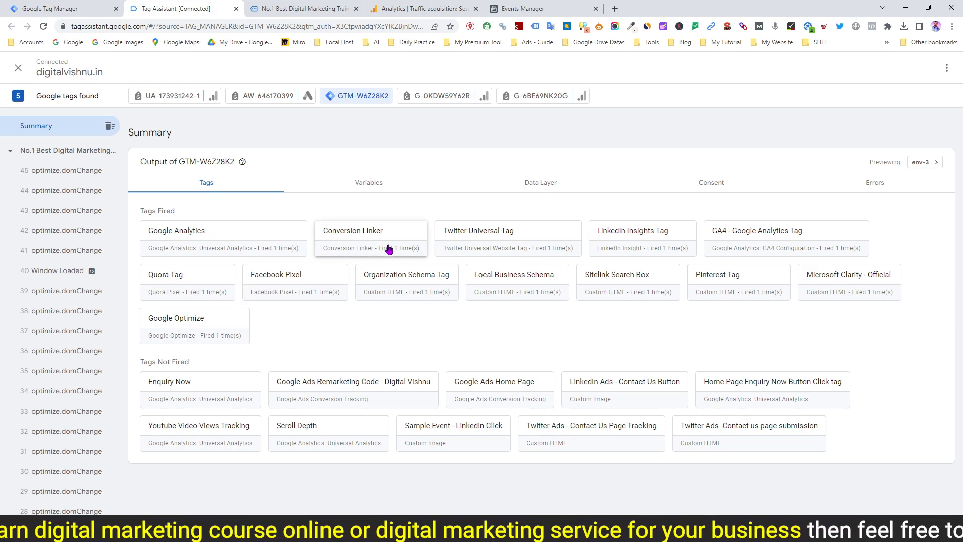
left_click(356, 8)
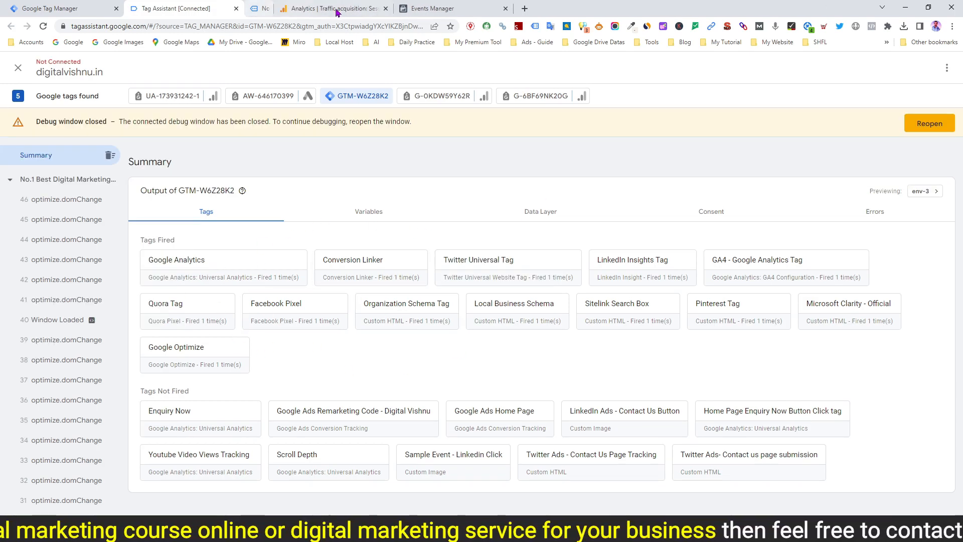
left_click(237, 8)
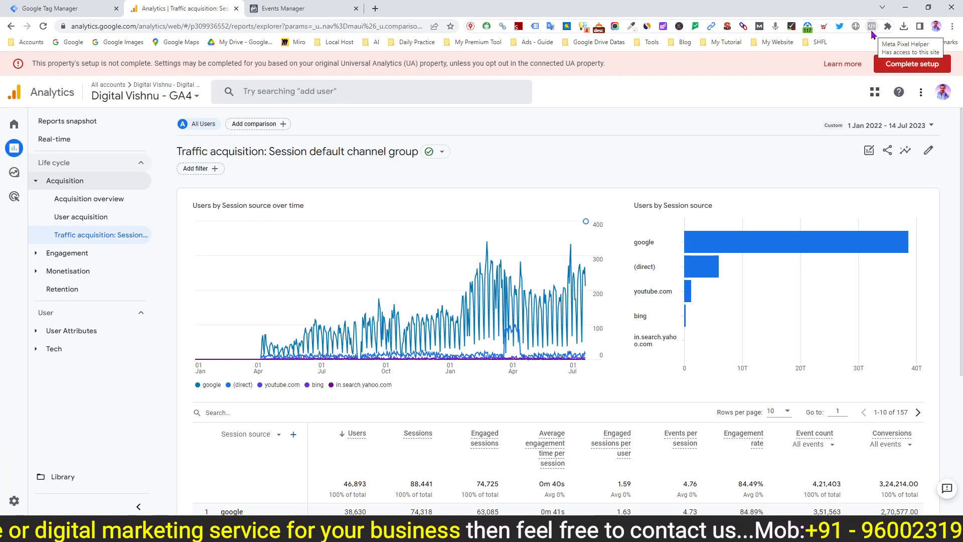
Consult the notes on checking the pixel with a helper extension, and open the Chrome Web Store in a new tab
left_click(405, 532)
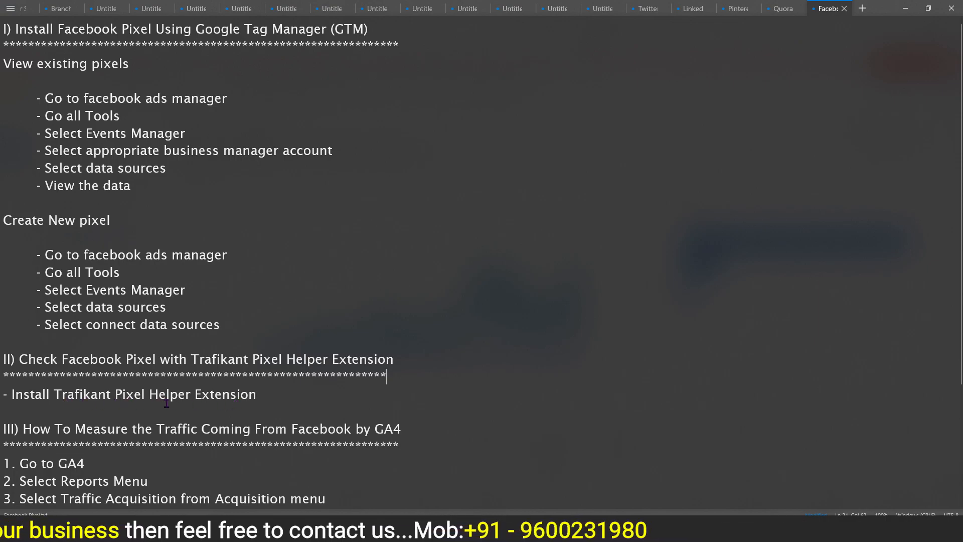
left_click(906, 8)
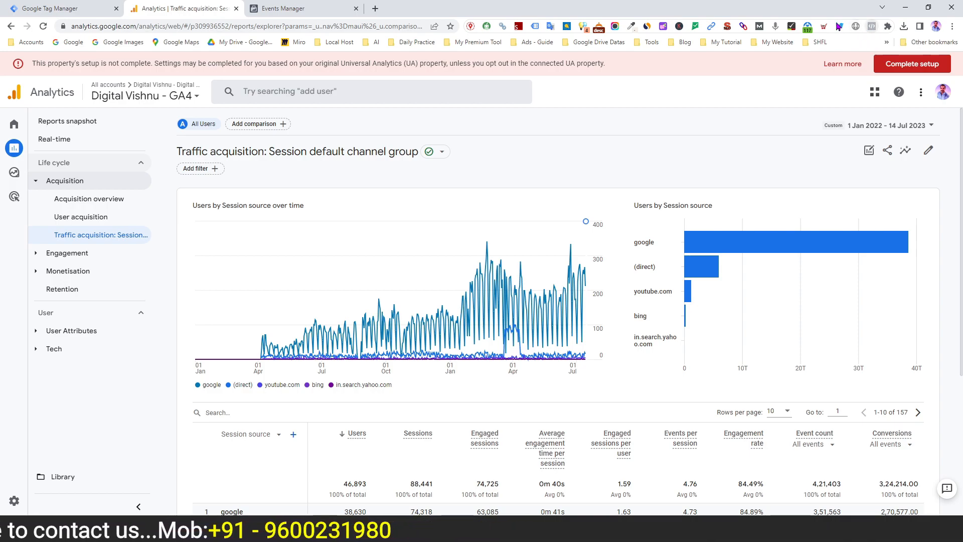
left_click(376, 10)
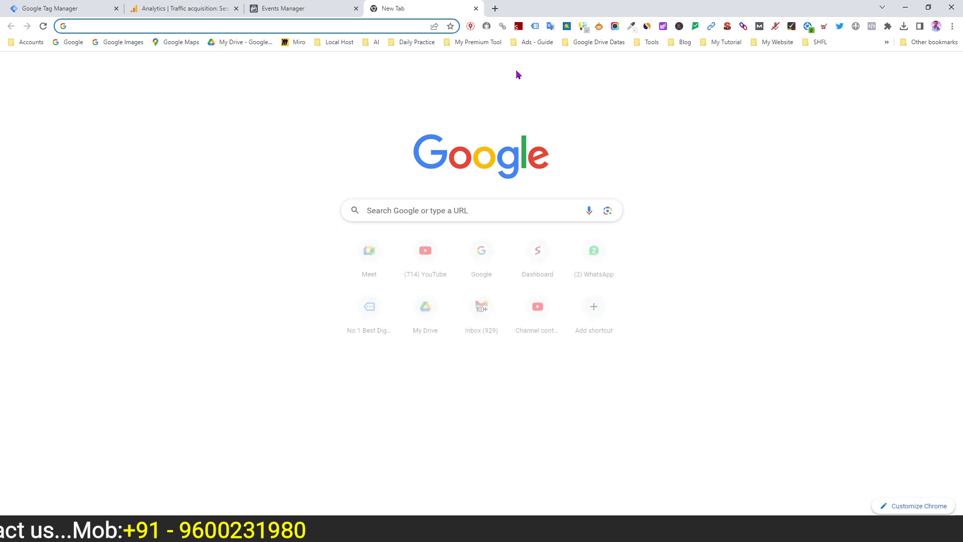
left_click(922, 71)
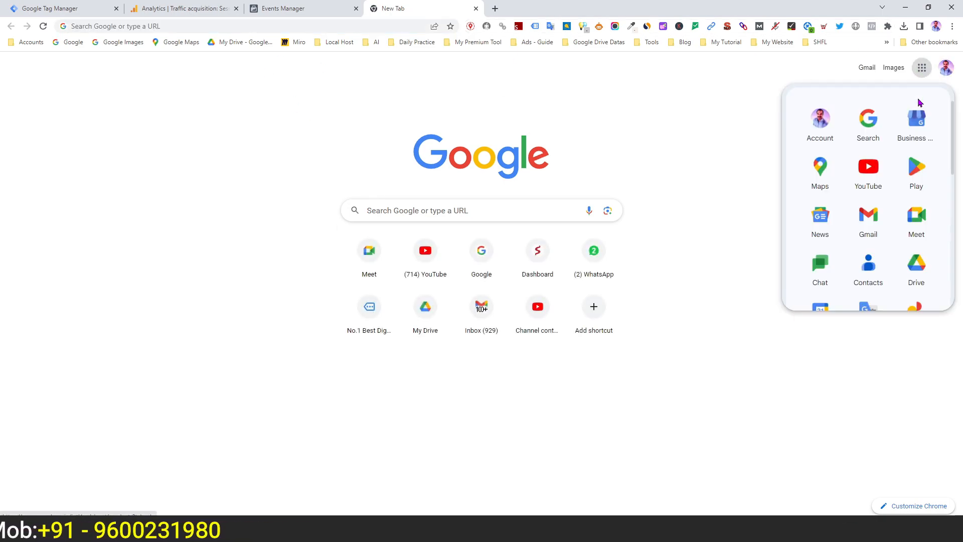
scroll(915, 271, "down", 5)
scroll(916, 269, "down", 3)
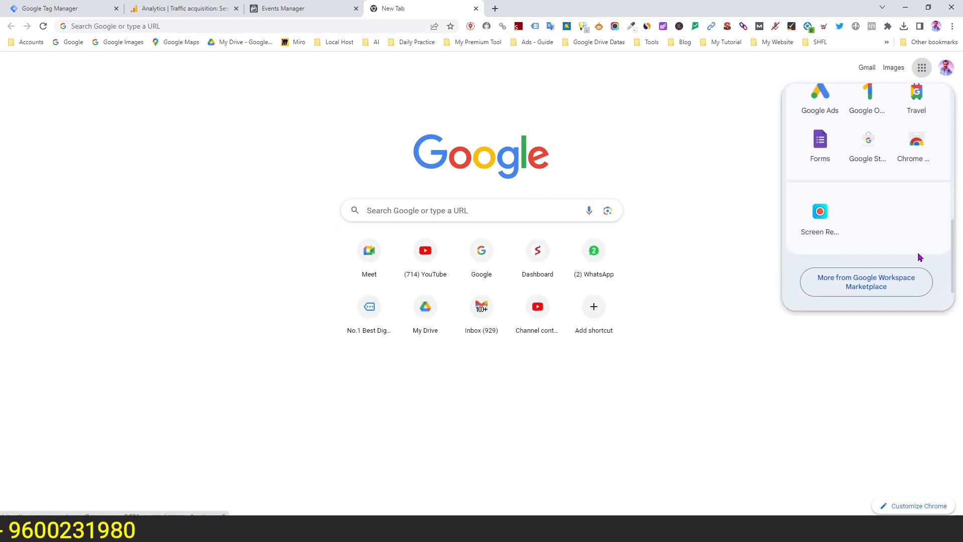
left_click(914, 148)
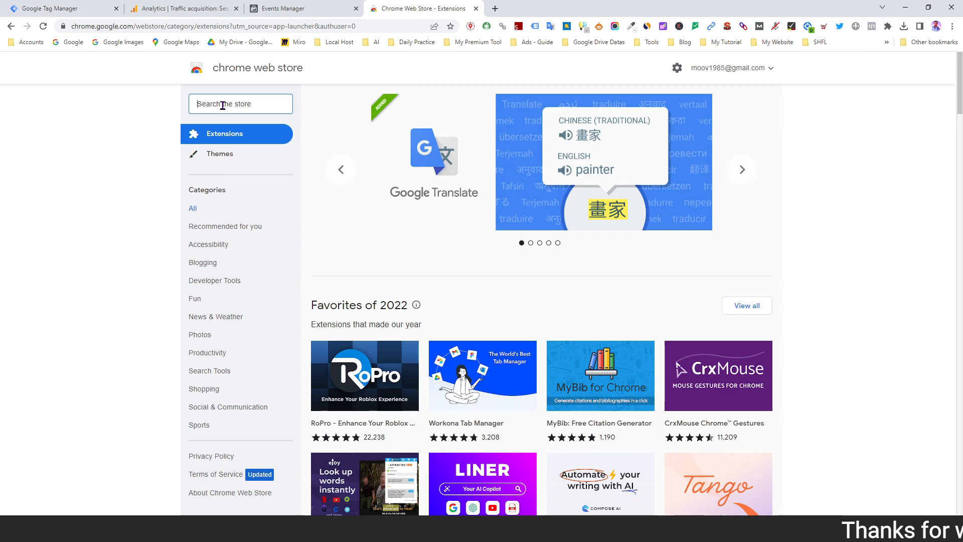
Search the extension store for "meta pixel helper" and open the Meta Pixel Helper details page
type("meta pixel hel")
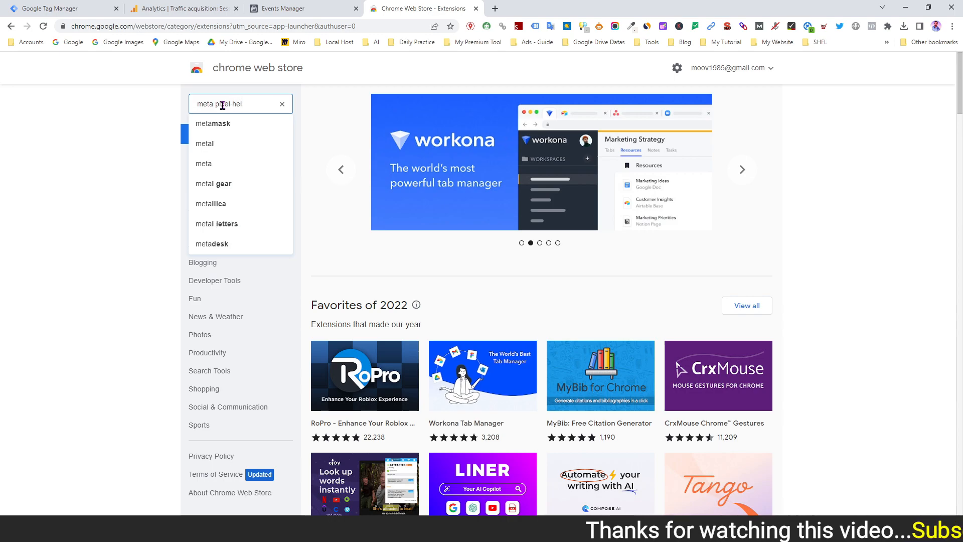
type("per")
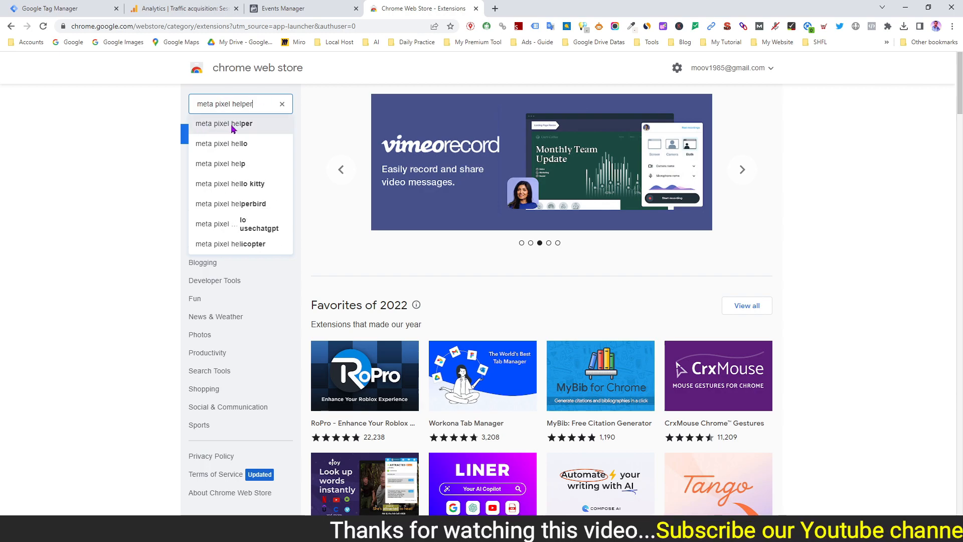
left_click(232, 129)
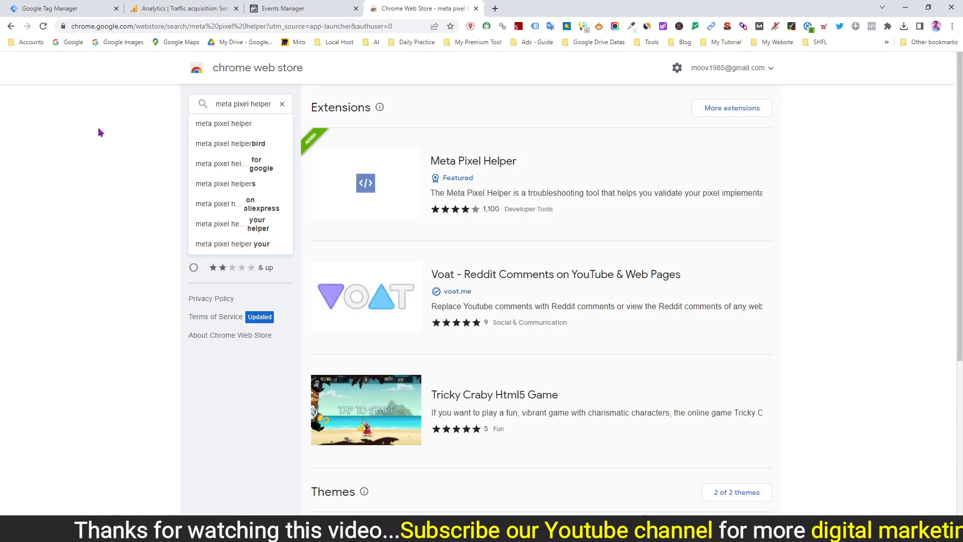
left_click(503, 164)
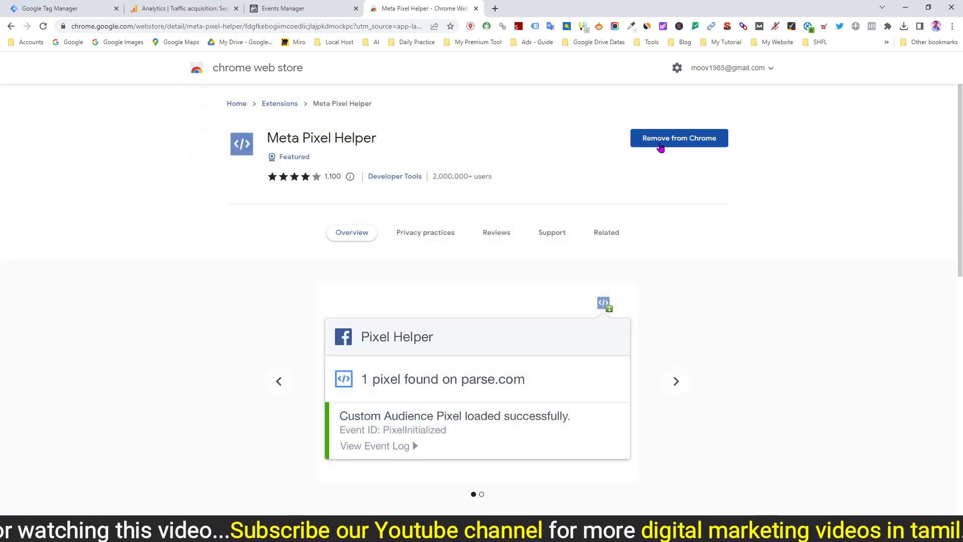
Locate Meta Pixel Helper among the browser's installed extensions, and close the extension store page
left_click(888, 26)
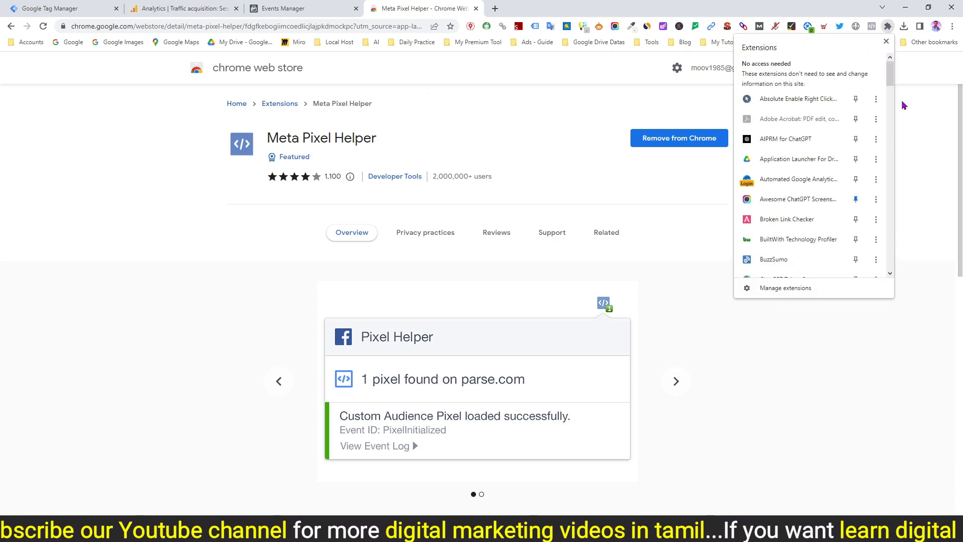
left_click_drag(890, 83, 900, 160)
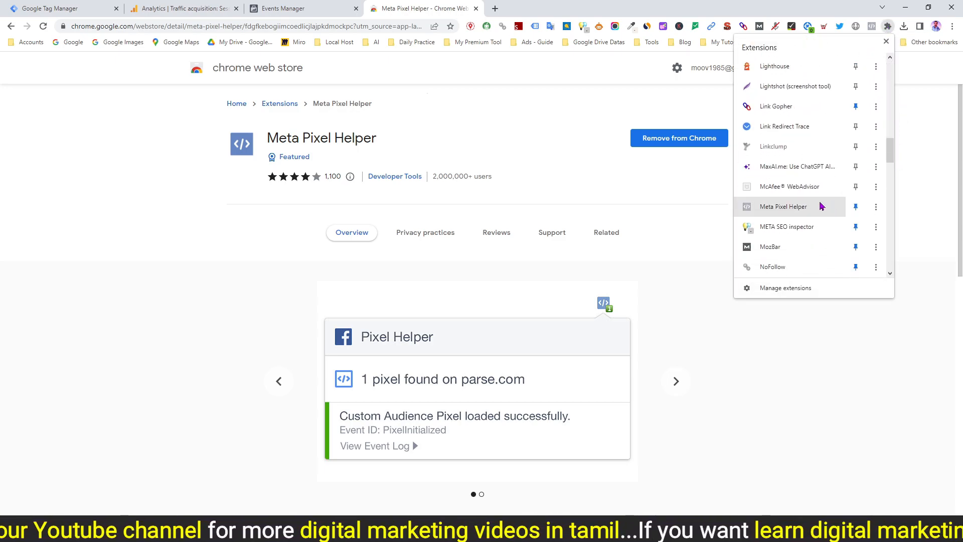
left_click(932, 187)
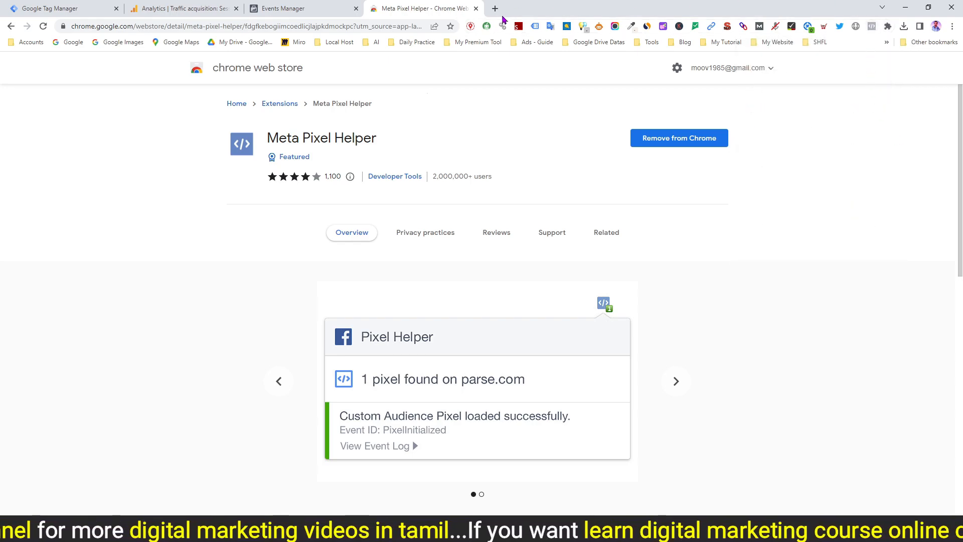
left_click(475, 9)
Load digitalvishnu.in in a new tab and inspect the page's pixel with Meta Pixel Helper
left_click(376, 9)
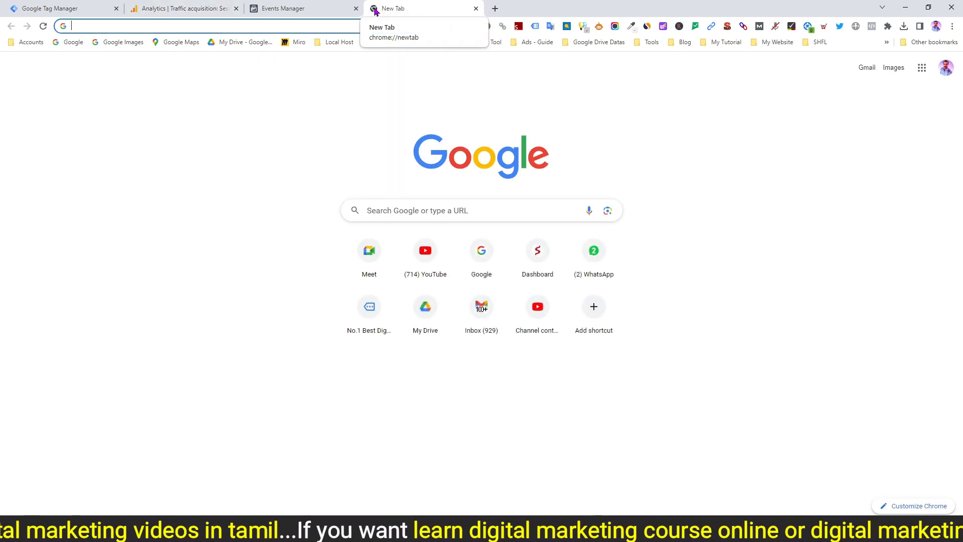
type("digital")
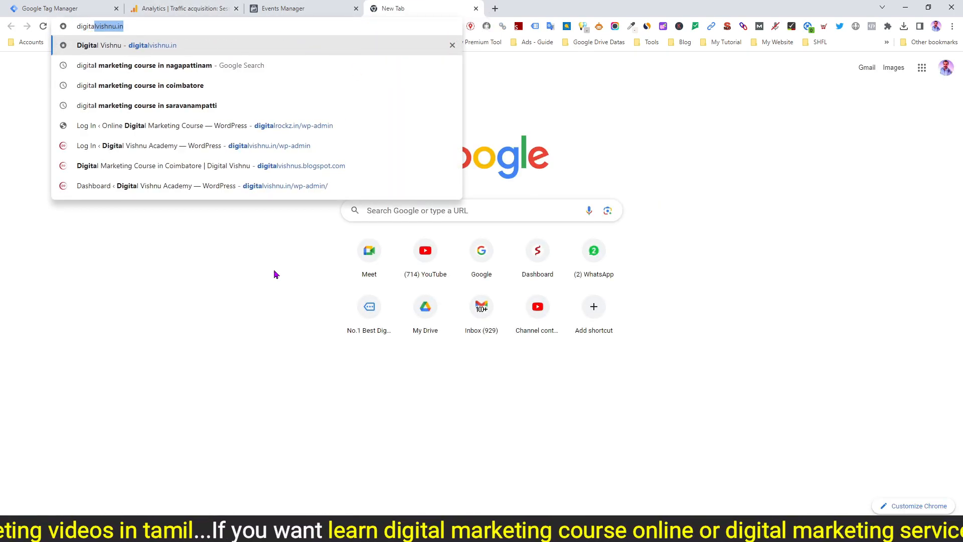
key("Return")
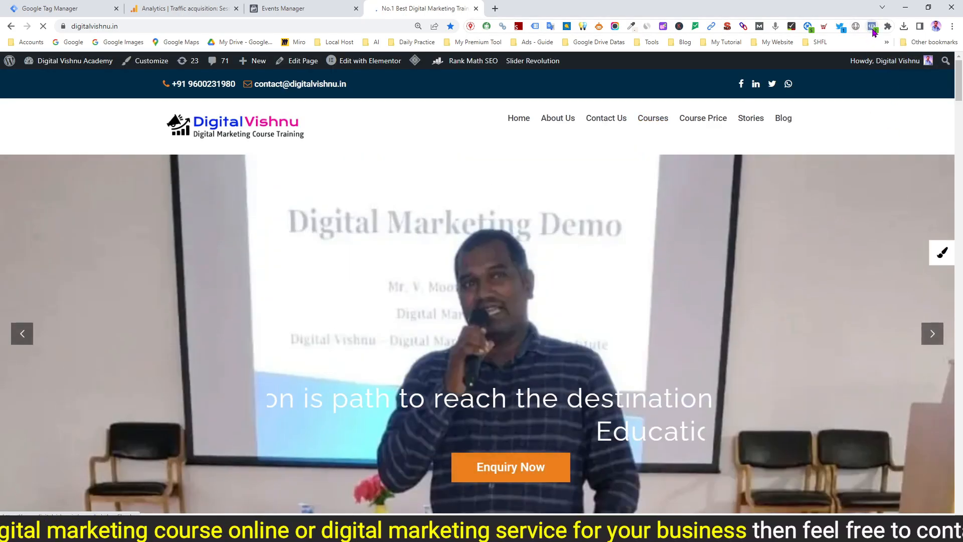
left_click(873, 27)
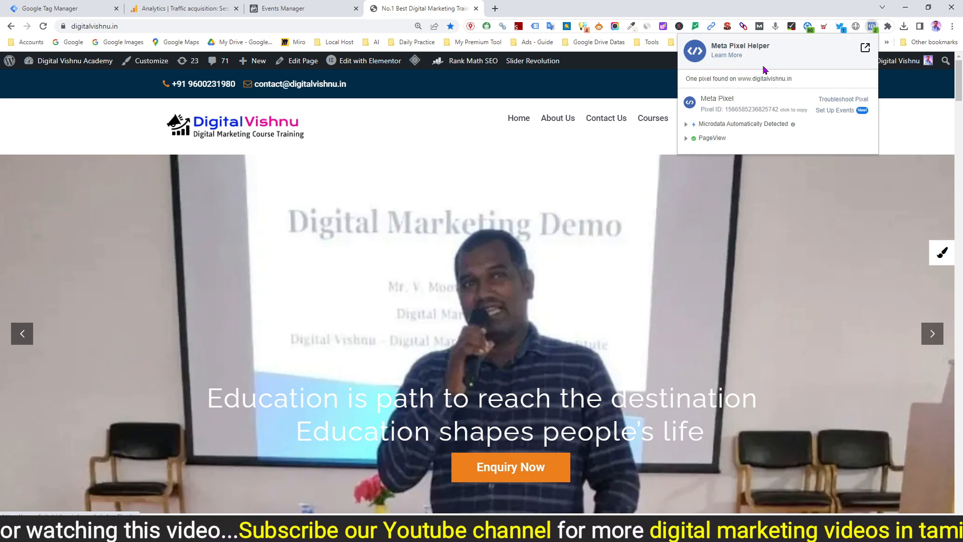
left_click(788, 11)
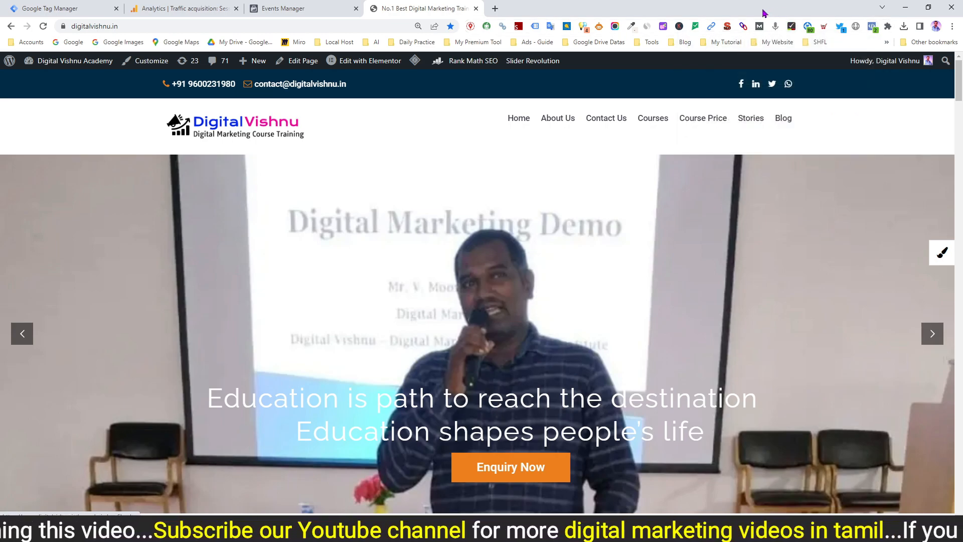
Consult the notes on Trafikant Pixel Helper, and use that extension to review the tracking tags on digitalvishnu.in
key("alt+Tab")
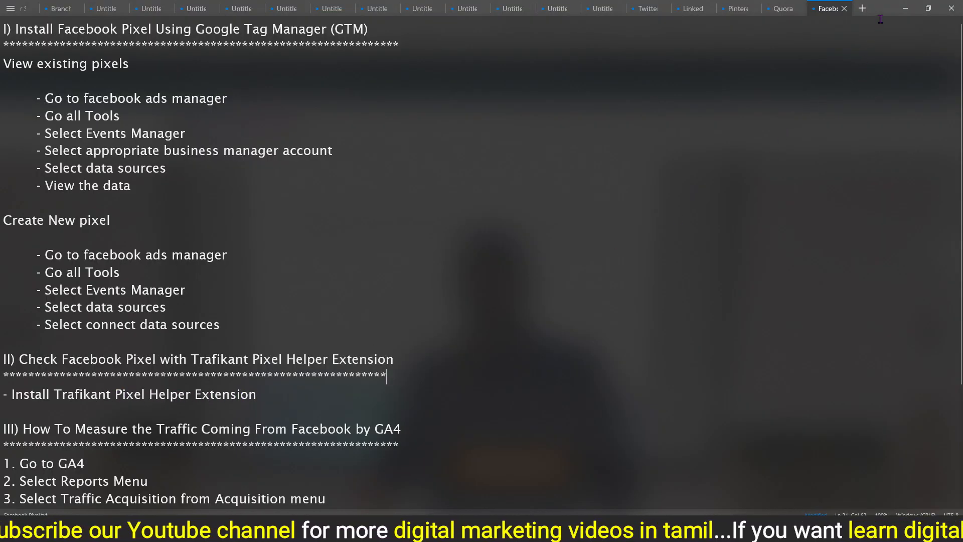
left_click(905, 8)
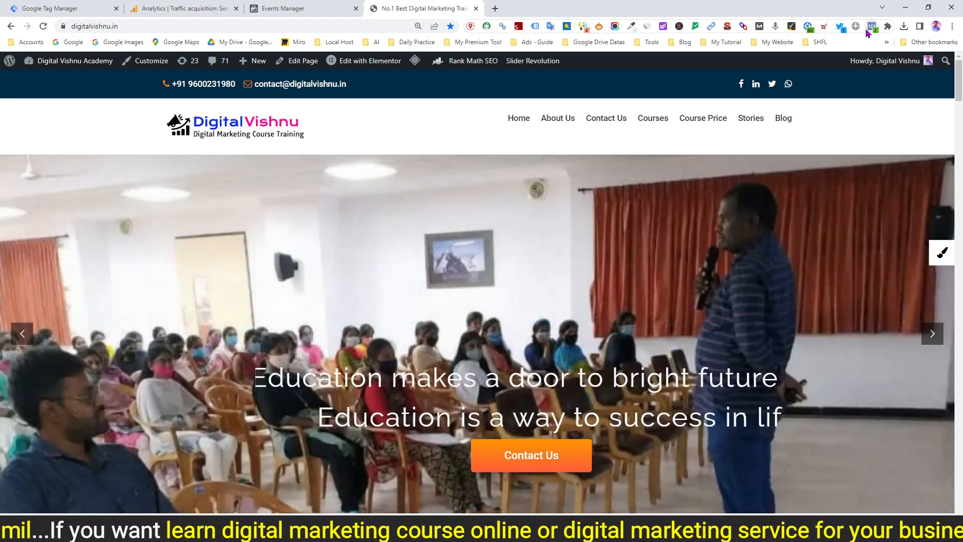
left_click(809, 26)
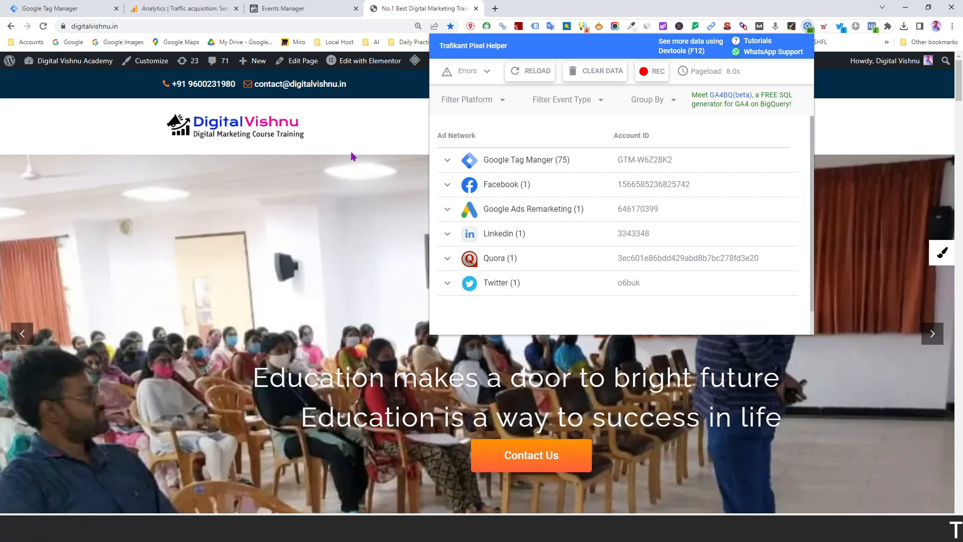
left_click(399, 126)
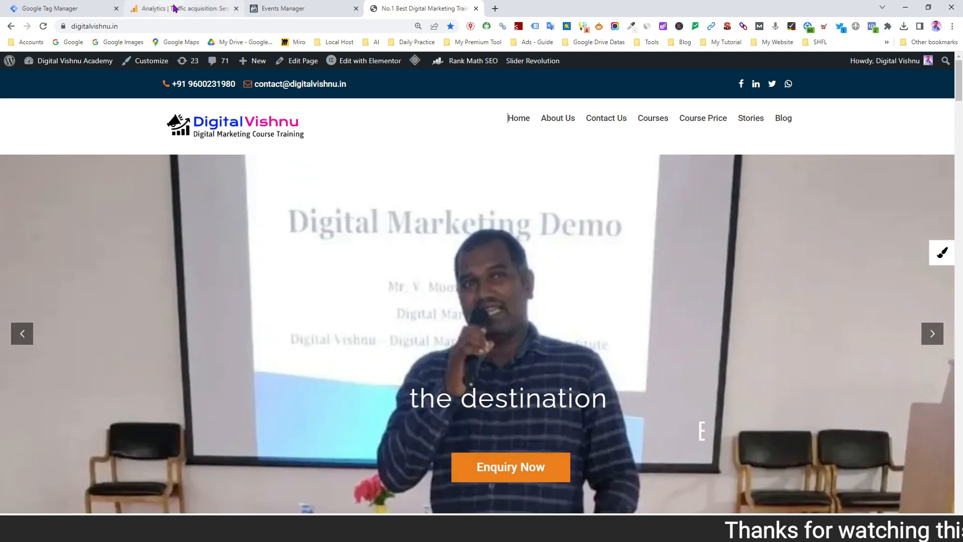
Switch to Google Analytics and open the Traffic acquisition report under Acquisition for the Digital Vishnu - GA4 property
left_click(175, 9)
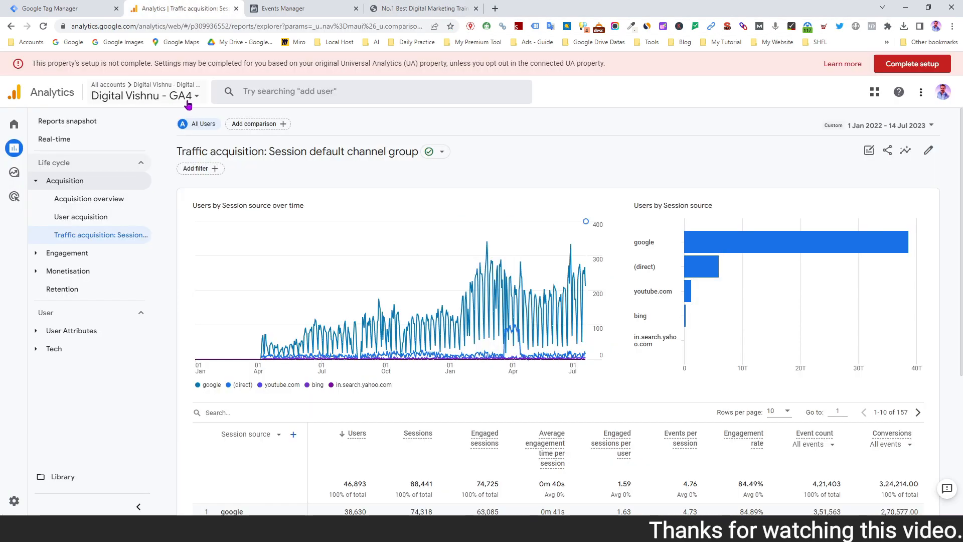
left_click(16, 151)
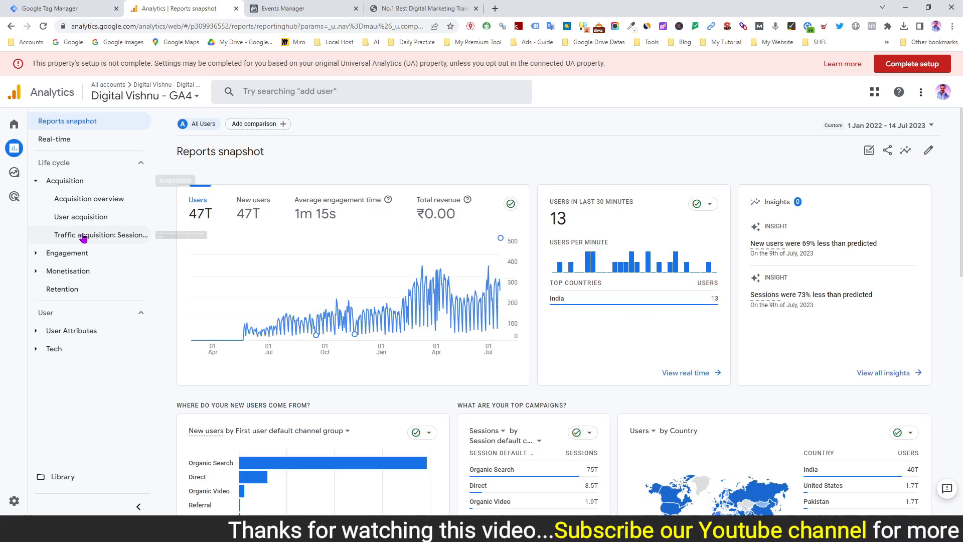
left_click(104, 236)
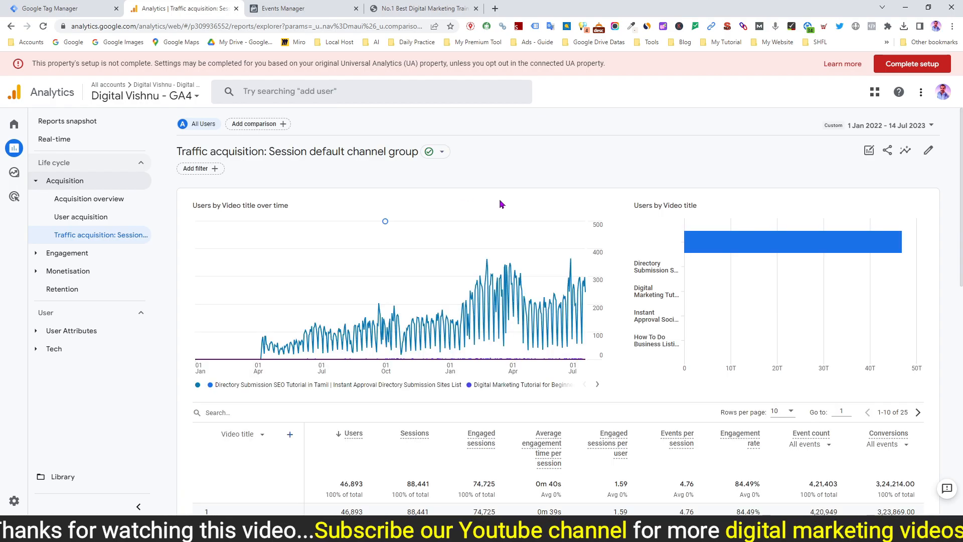
Set the primary dimension of the traffic acquisition table to Session default channel group
scroll(501, 203, "down", 3)
scroll(501, 203, "down", 2)
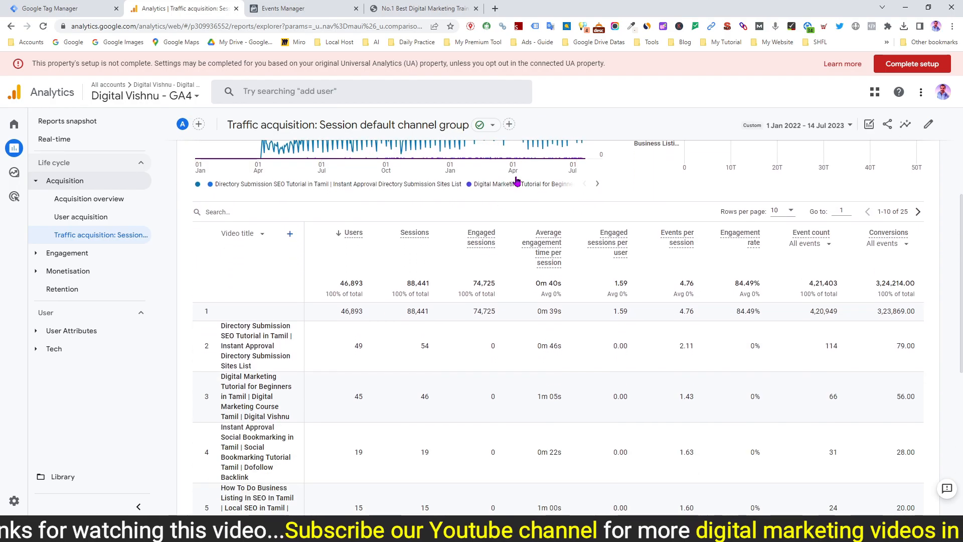
left_click(258, 237)
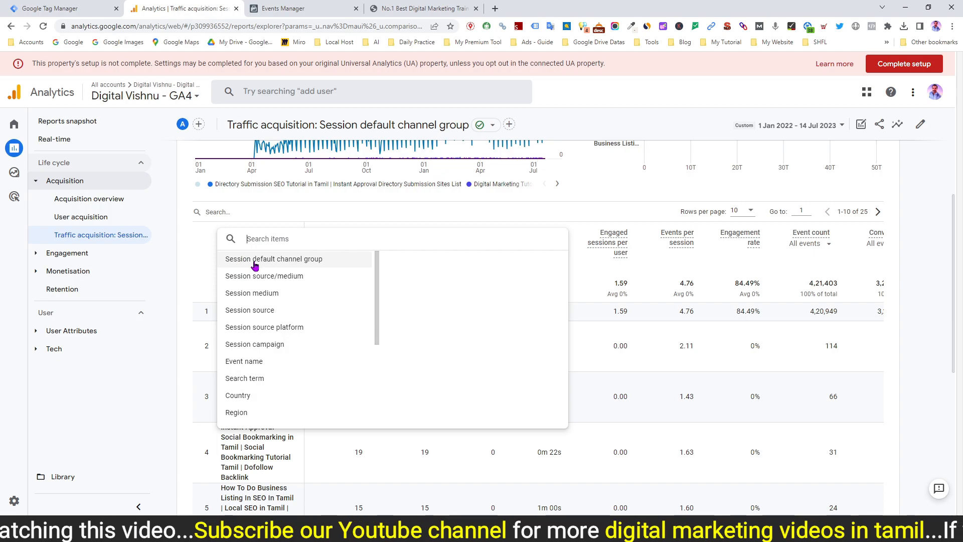
left_click(294, 260)
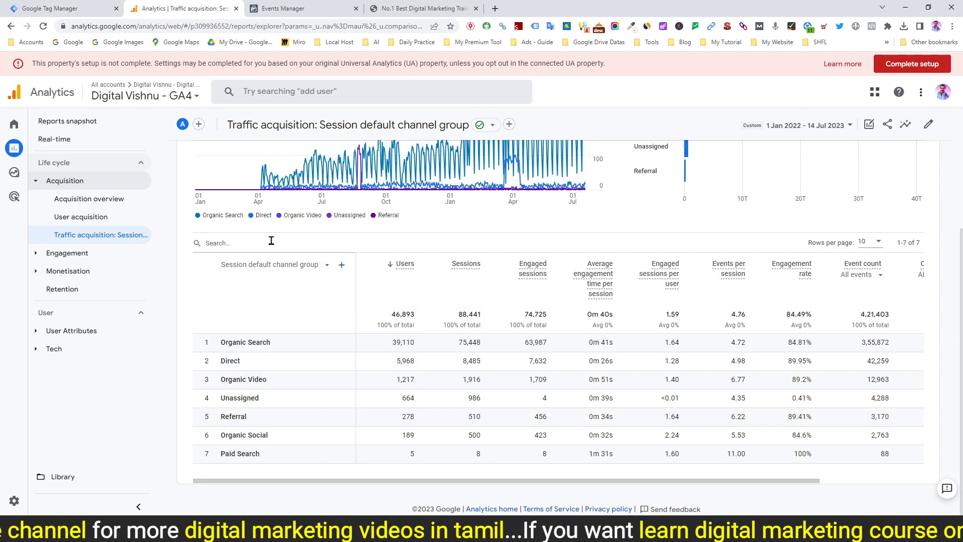
Add Session source from the Traffic source dimensions as the table's secondary dimension
left_click(341, 265)
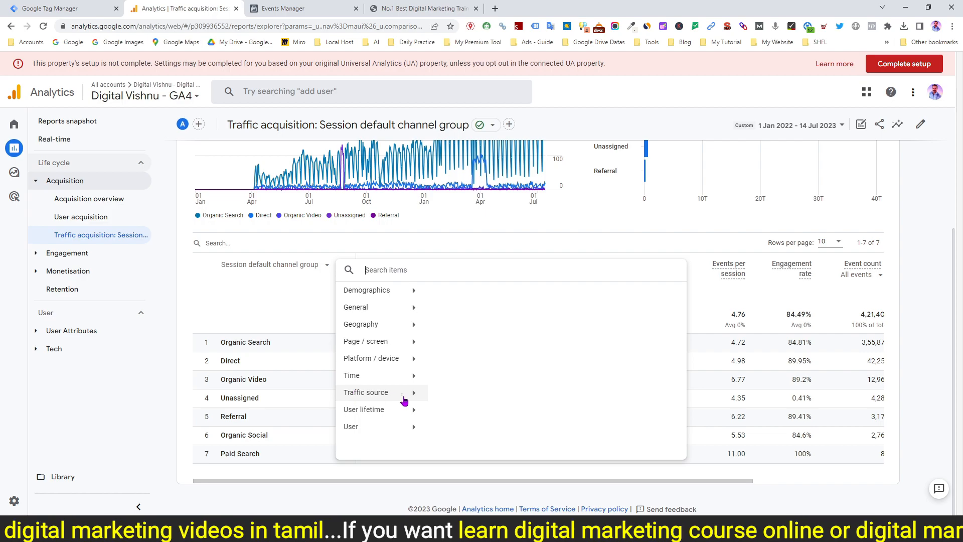
left_click(384, 392)
scroll(533, 381, "down", 1)
scroll(532, 381, "down", 3)
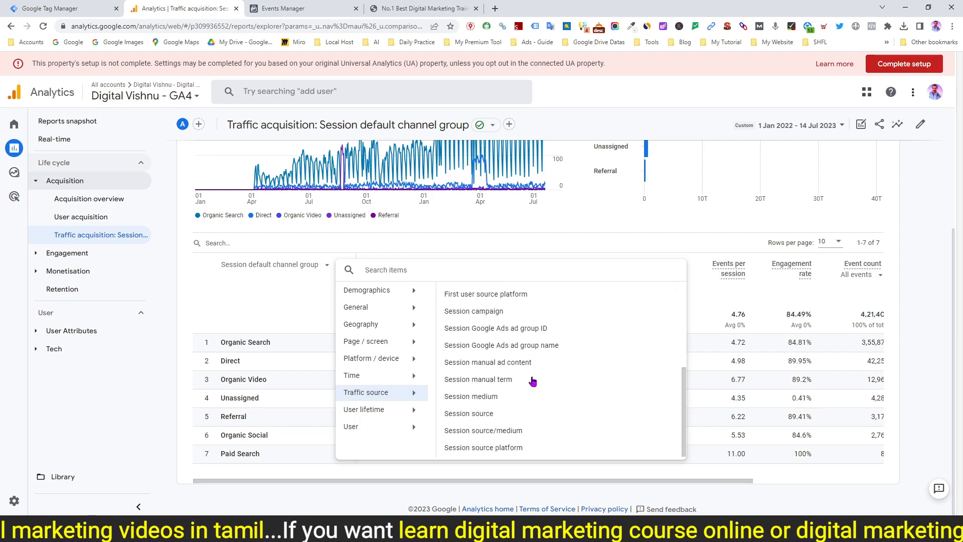
left_click(459, 414)
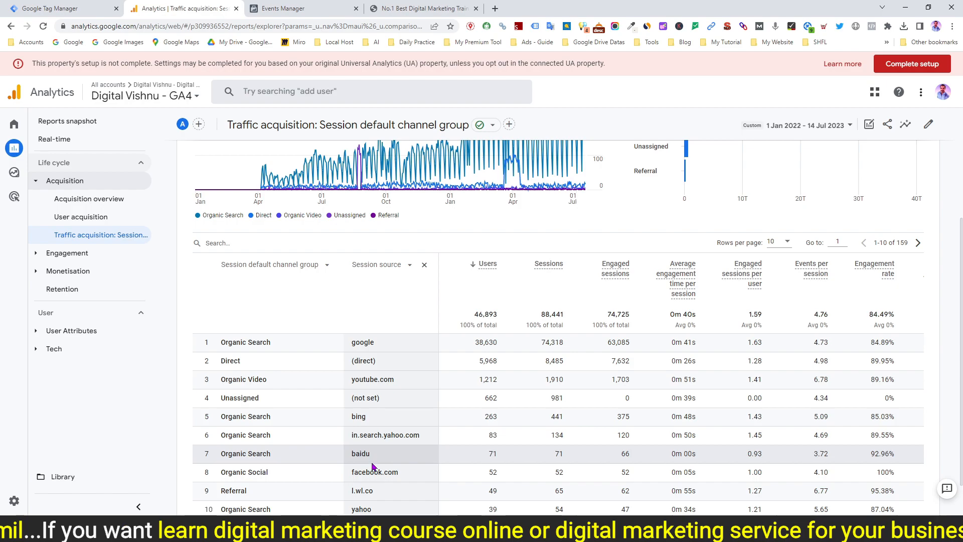
Filter the traffic acquisition table by "facebook" to review its Facebook sources, and switch to the notes
left_click(223, 243)
type("fac")
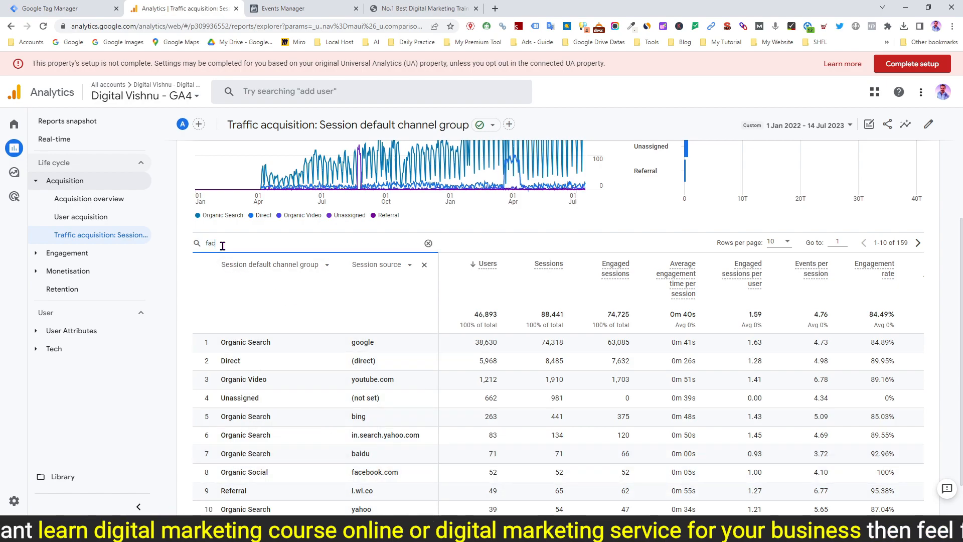
type("ebook")
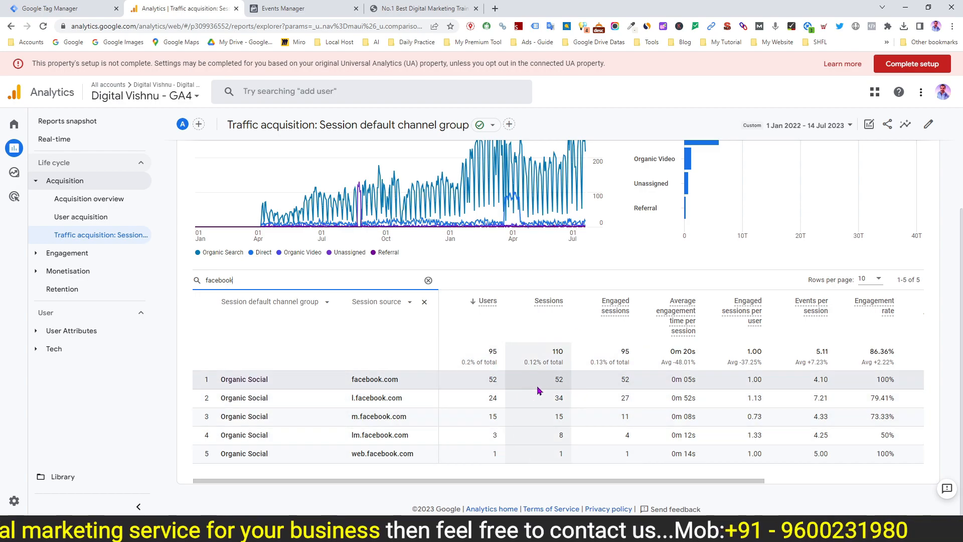
key("alt+Tab")
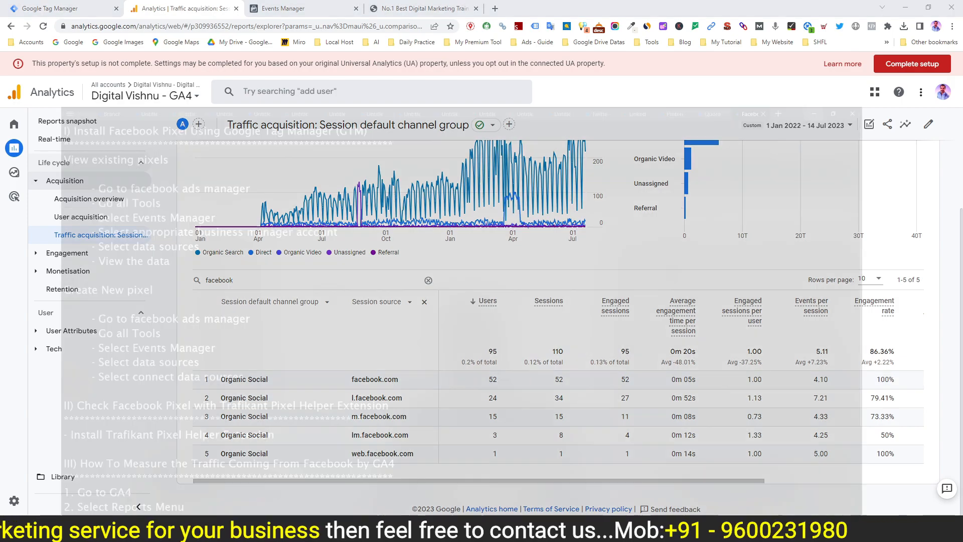